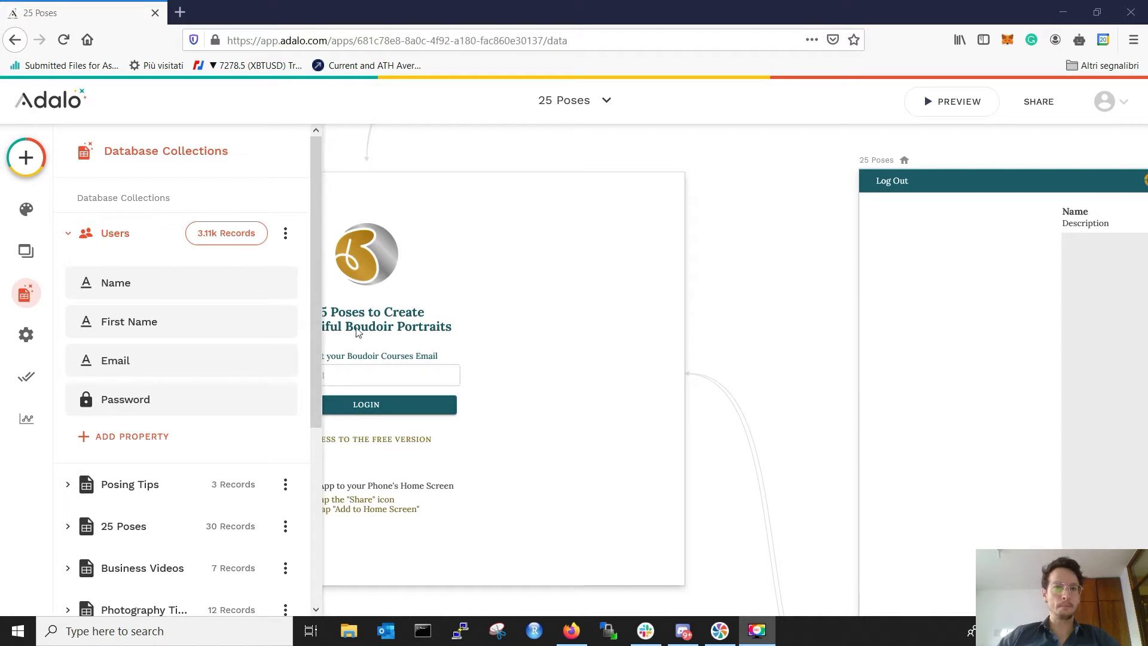
Examine the Users collection's records, including the Password column, and close the record table.
click(234, 235)
drag(598, 190, 586, 190)
drag(484, 525, 546, 525)
drag(926, 190, 910, 297)
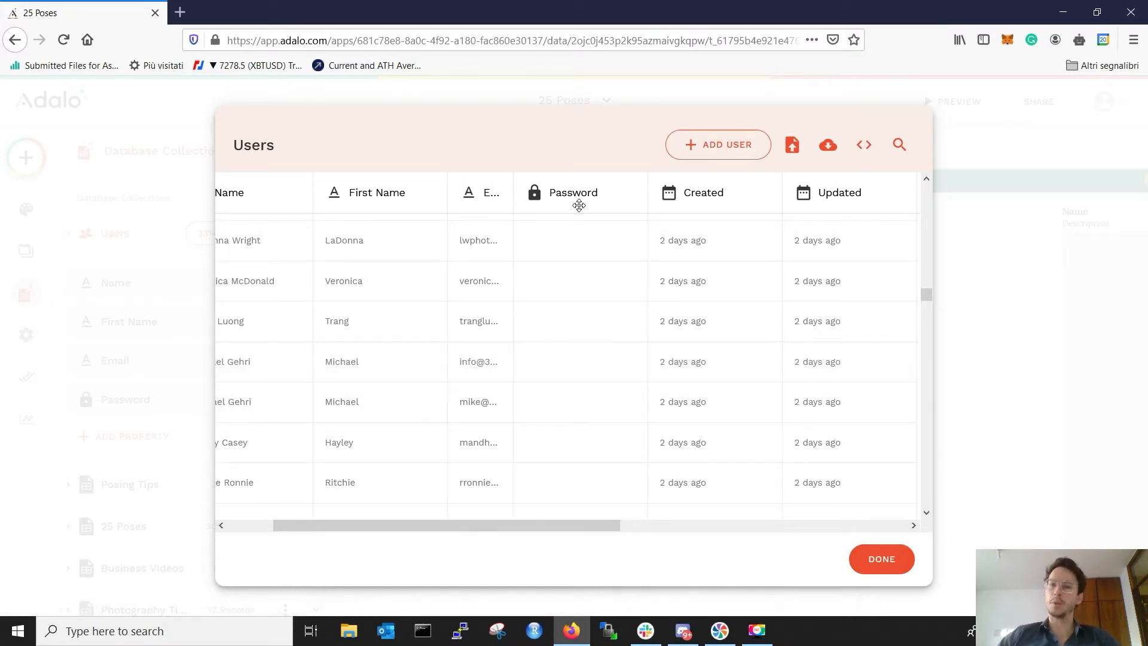
click(878, 559)
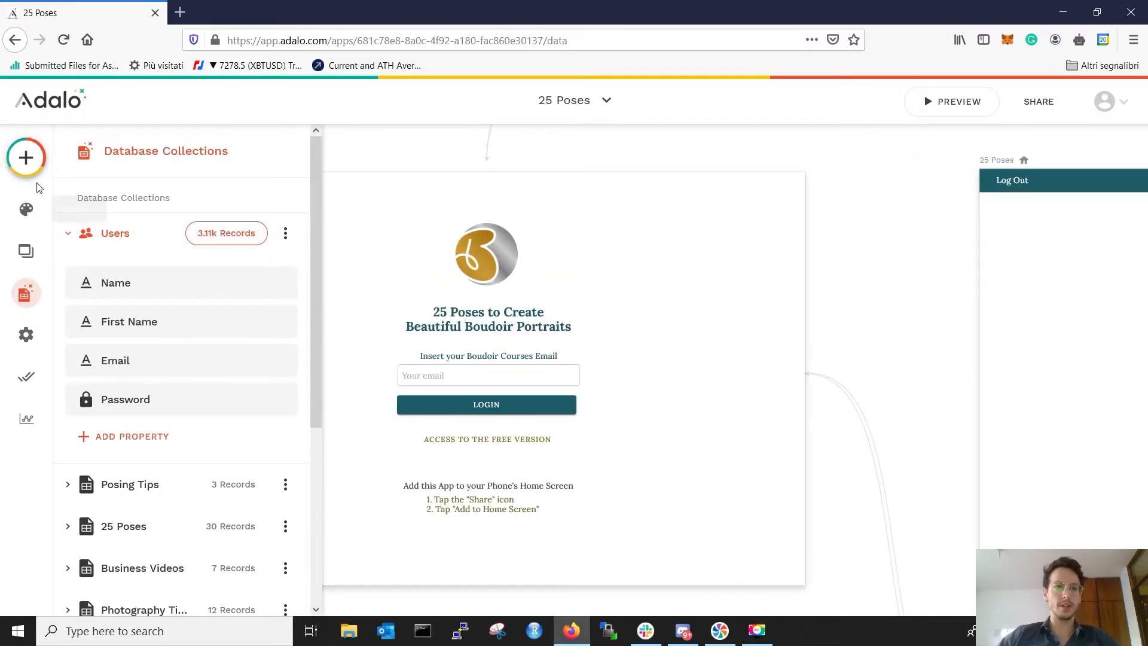
Add a Text component to the Log In screen, beside the logo.
click(26, 157)
drag(132, 329, 627, 237)
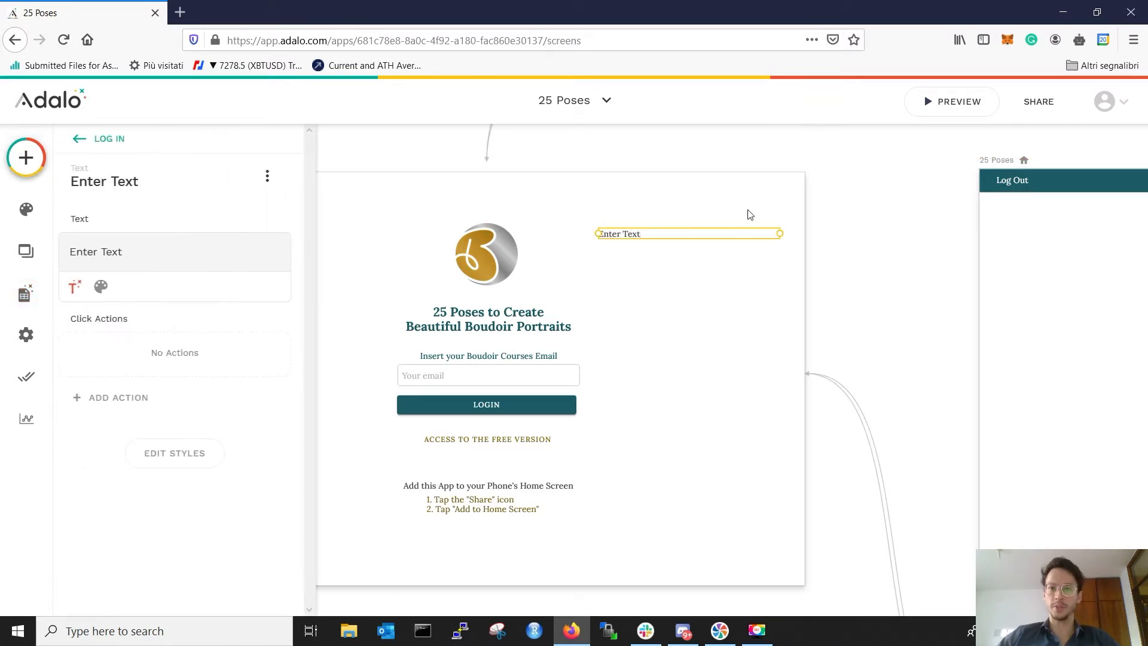
click(685, 276)
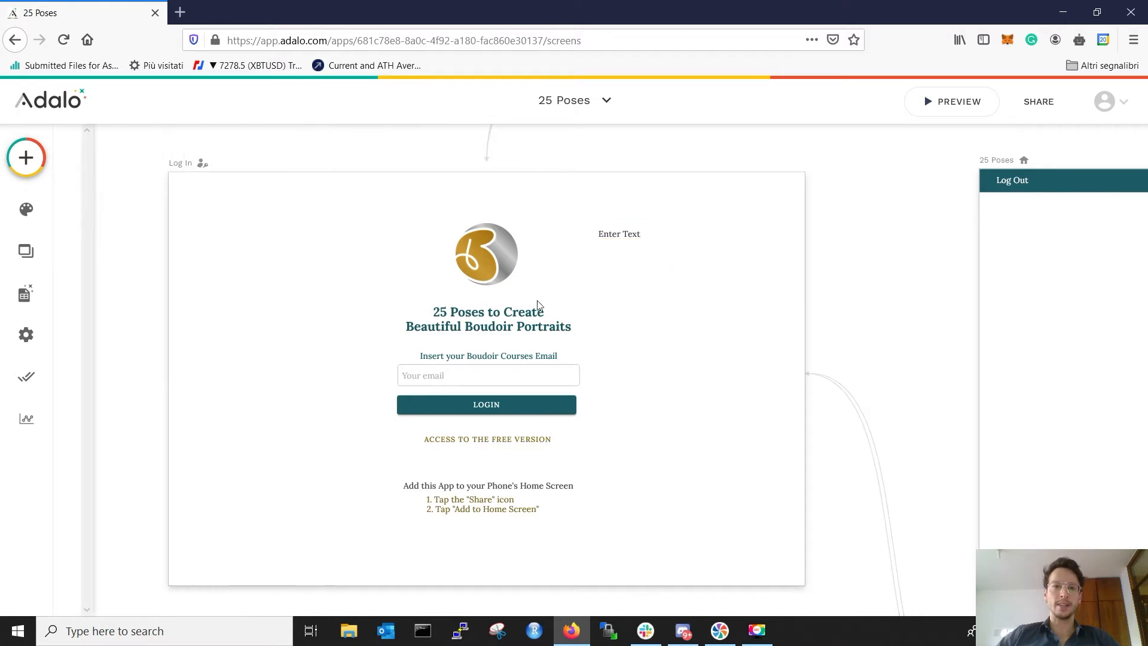
Browse the component marketplace for the Countdown component and check whether it is installed.
click(25, 157)
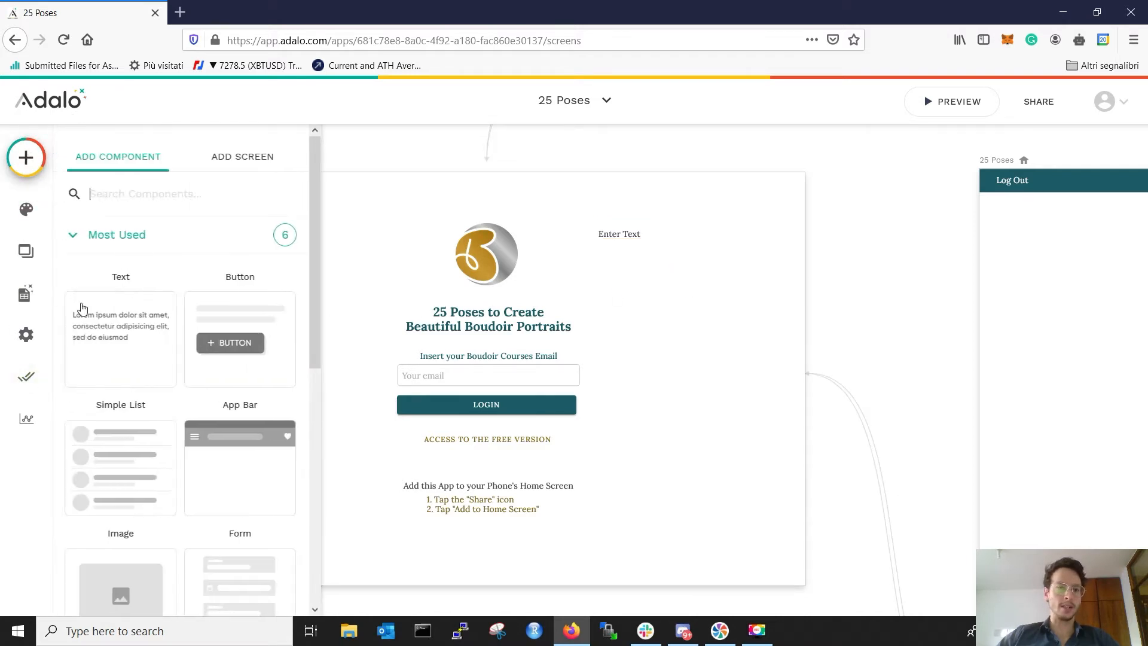
scroll(99, 332, down, 10)
click(164, 492)
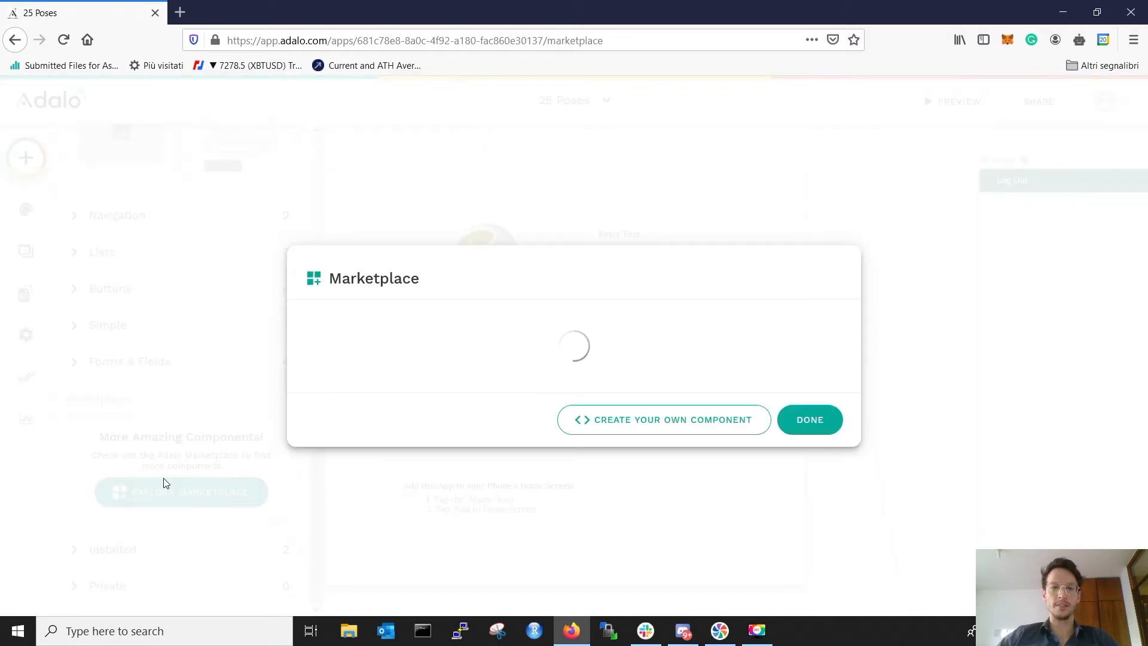
scroll(720, 308, down, 12)
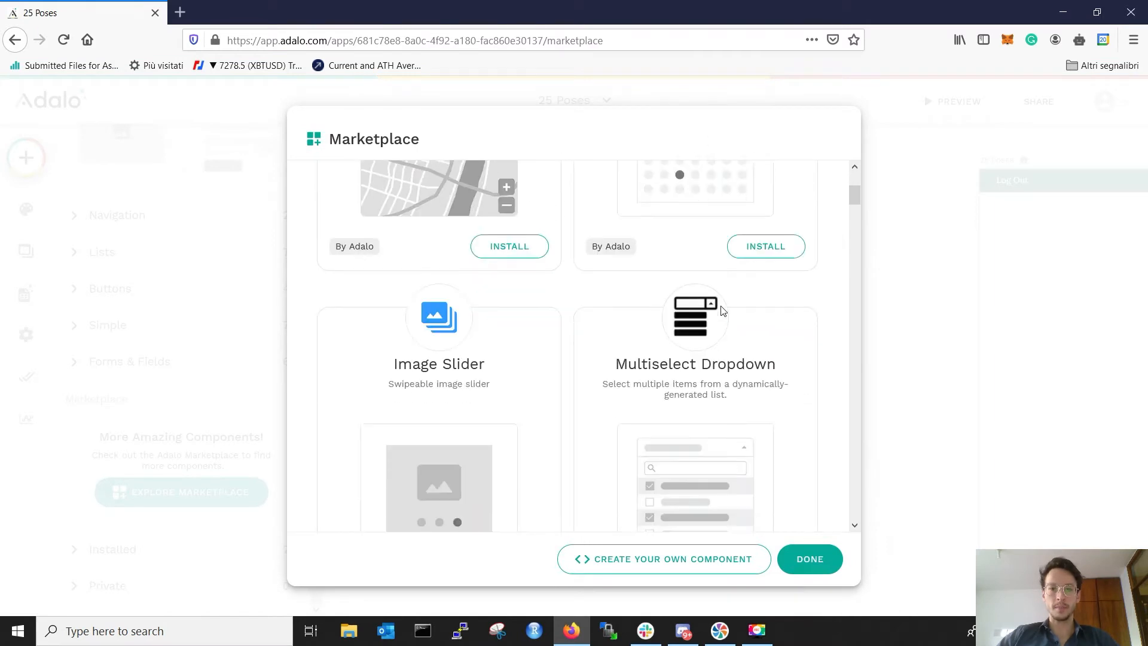
scroll(720, 309, down, 15)
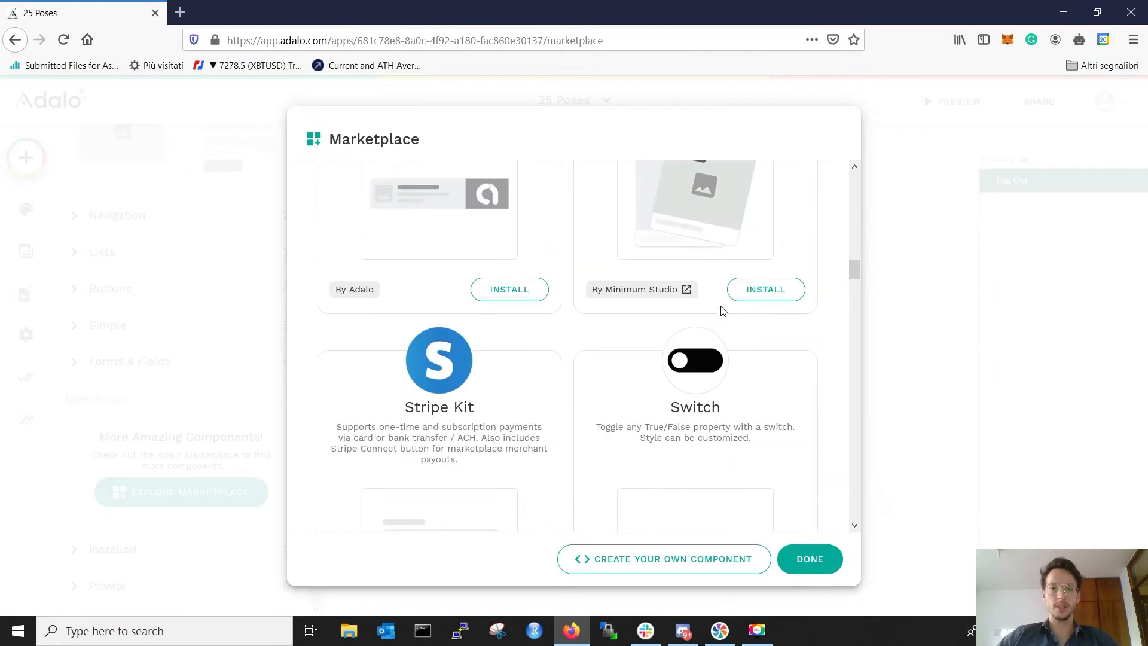
scroll(721, 309, down, 15)
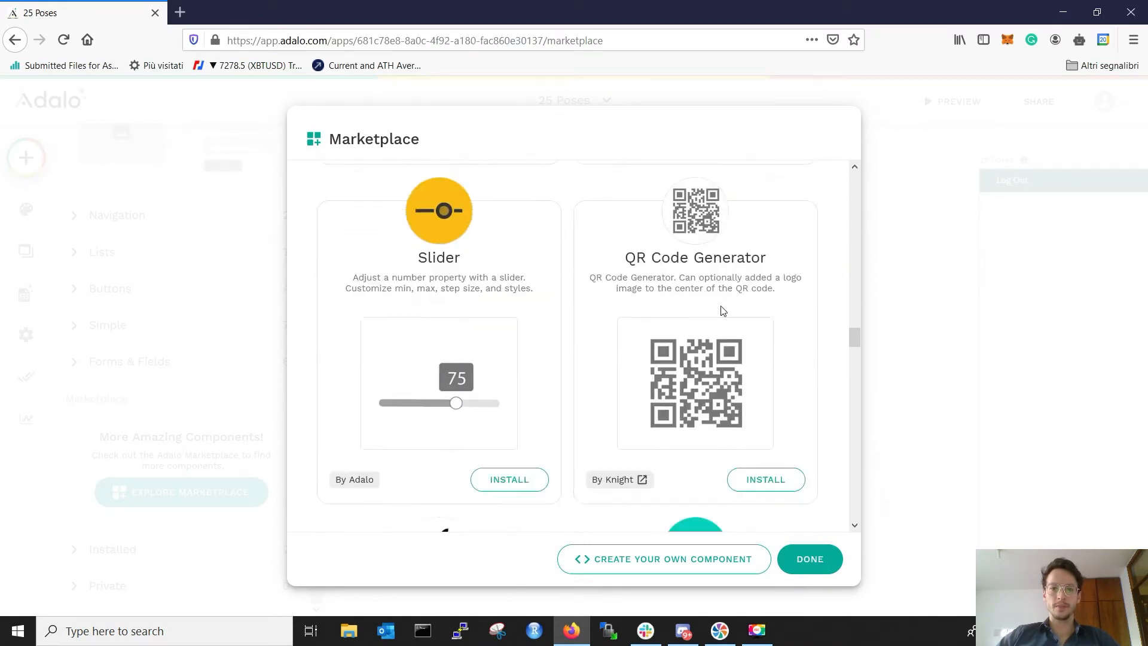
scroll(721, 309, down, 14)
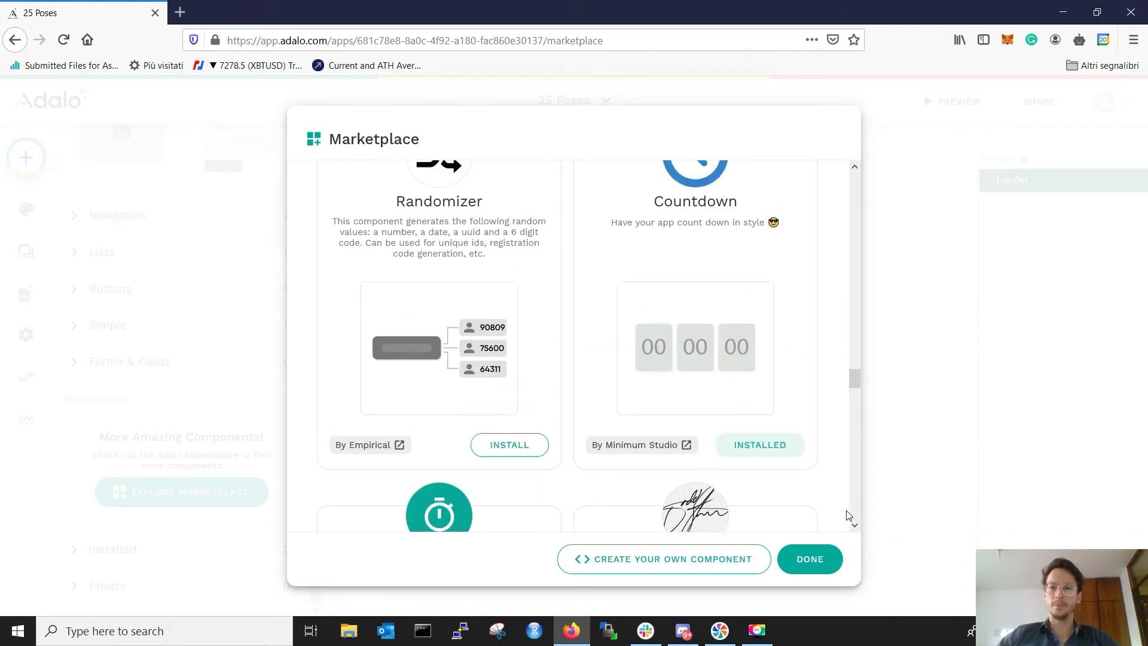
click(817, 565)
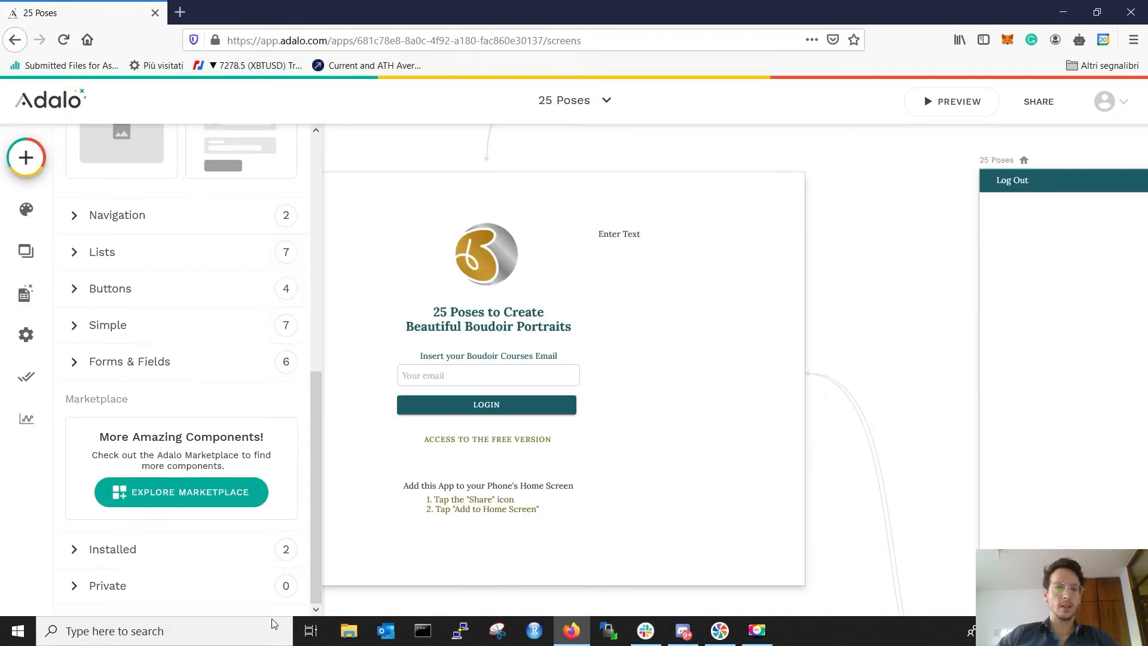
Place the installed Countdown component beside the Enter Text component on the Log In screen.
click(136, 545)
scroll(180, 533, down, 2)
drag(233, 526, 722, 233)
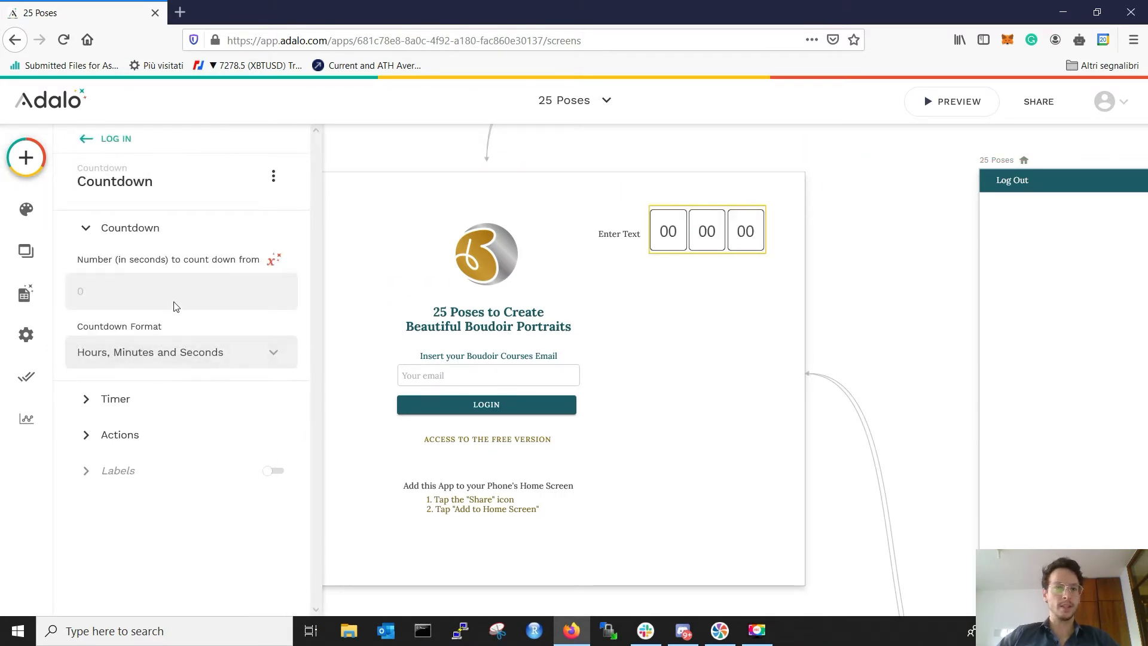
Set the countdown format to Only seconds and make it count down from 5.
click(154, 357)
click(134, 236)
click(129, 296)
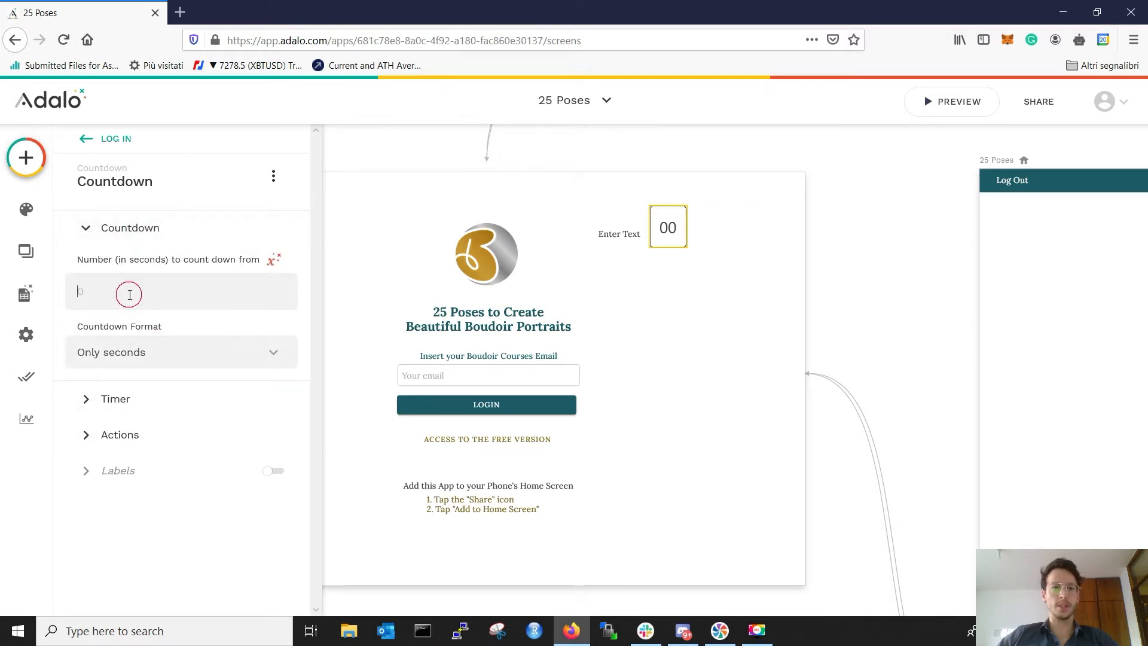
text(5)
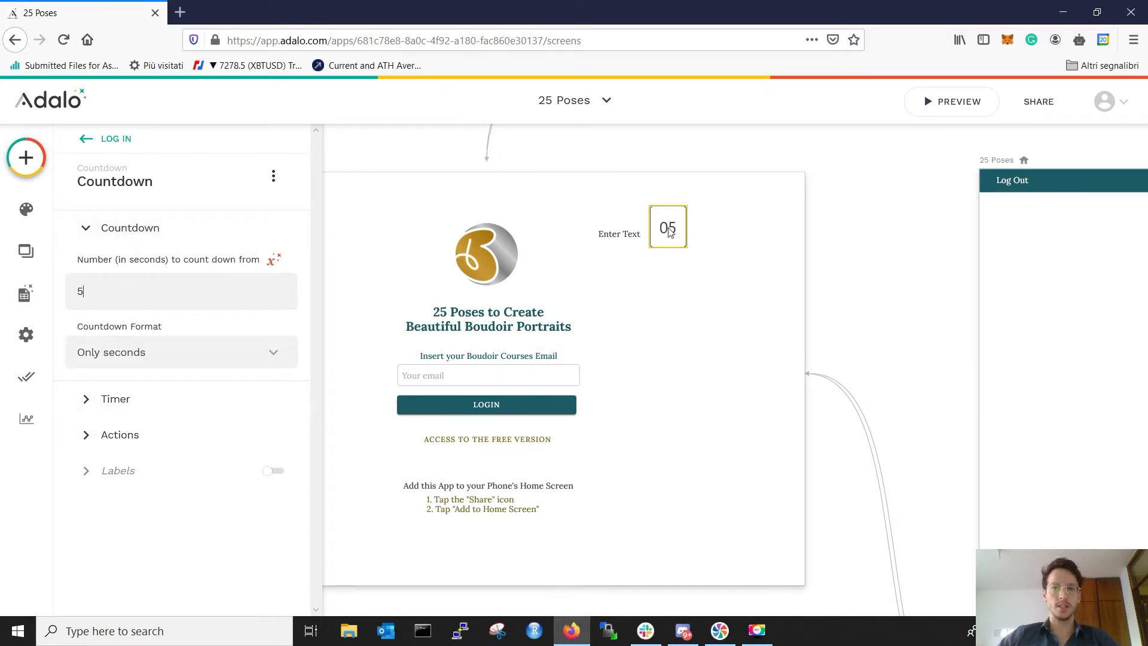
Reduce the countdown's timer size to 12 and align it with the Enter Text component.
click(115, 400)
drag(128, 333, 94, 342)
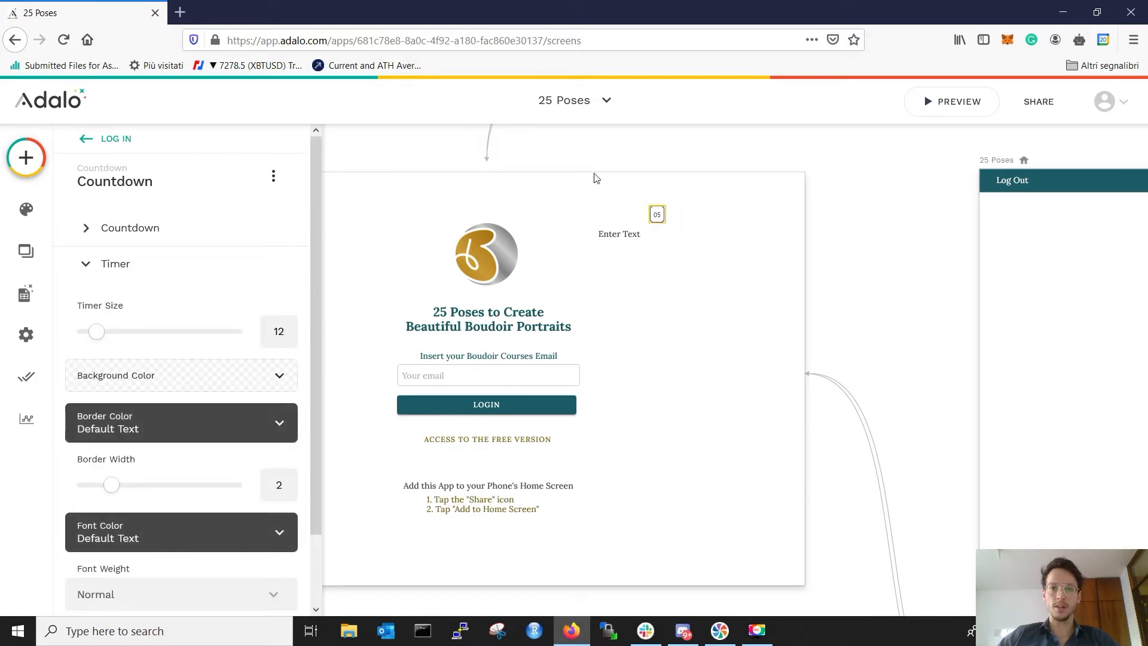
drag(663, 222, 662, 242)
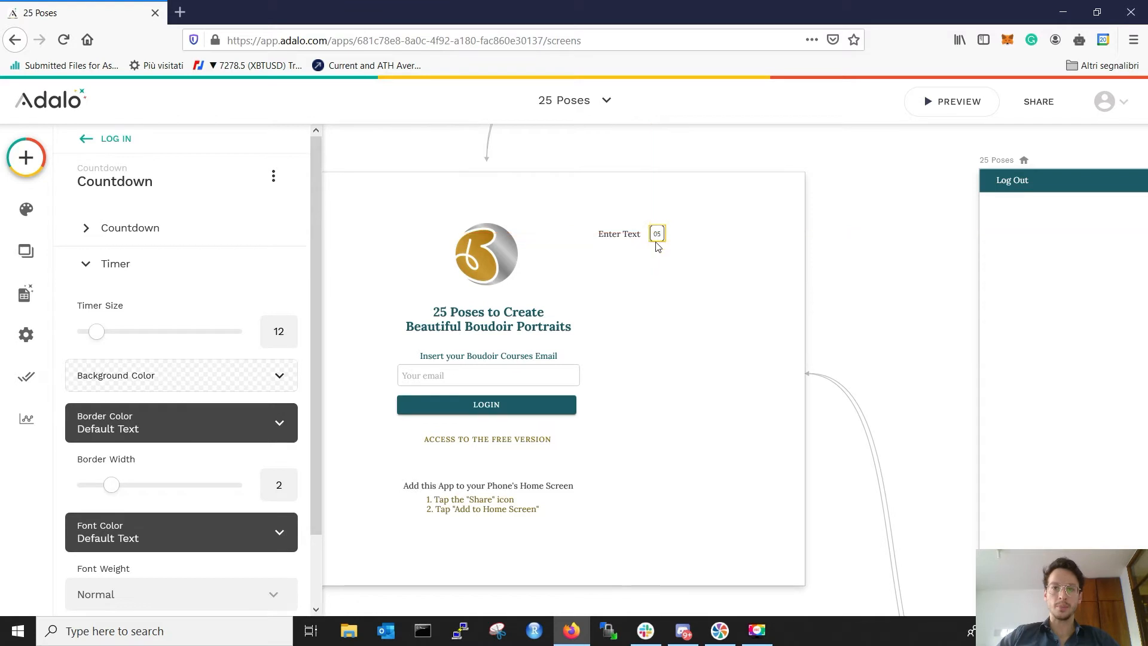
Group the Enter Text component and the countdown together.
click(602, 235)
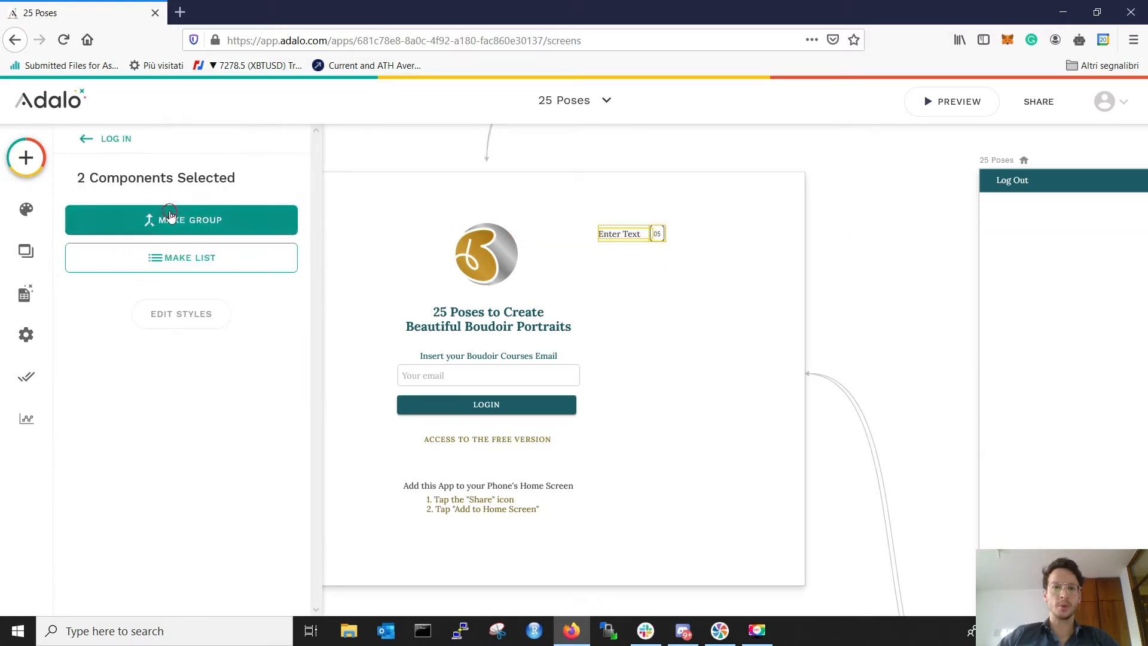
click(172, 216)
click(666, 263)
click(628, 233)
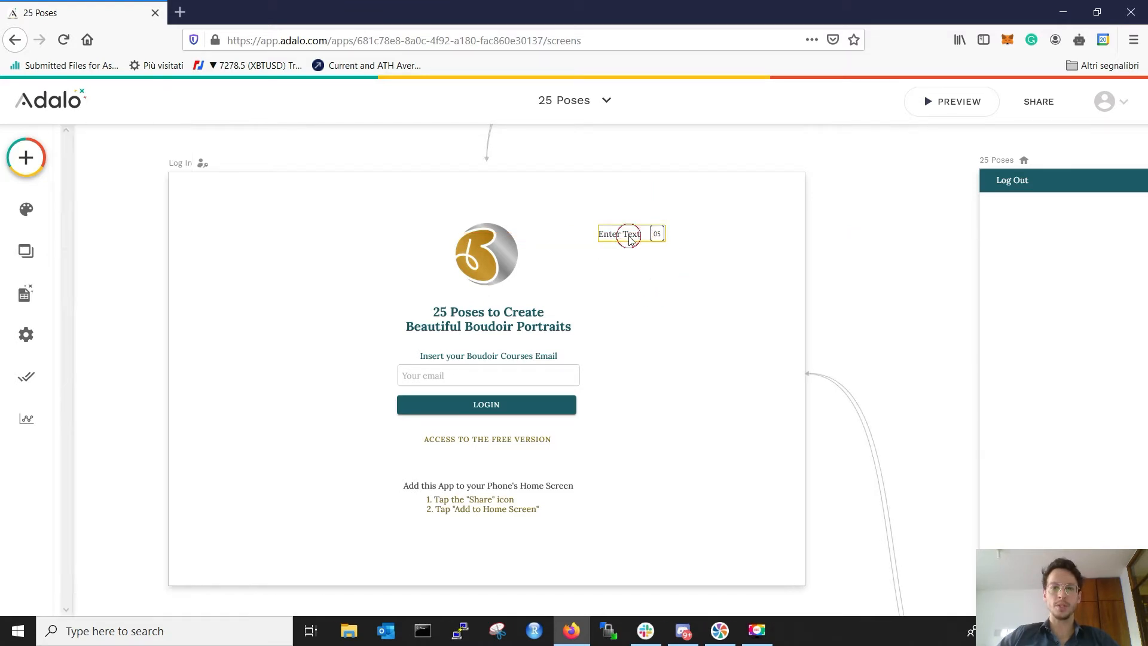
click(690, 259)
click(614, 215)
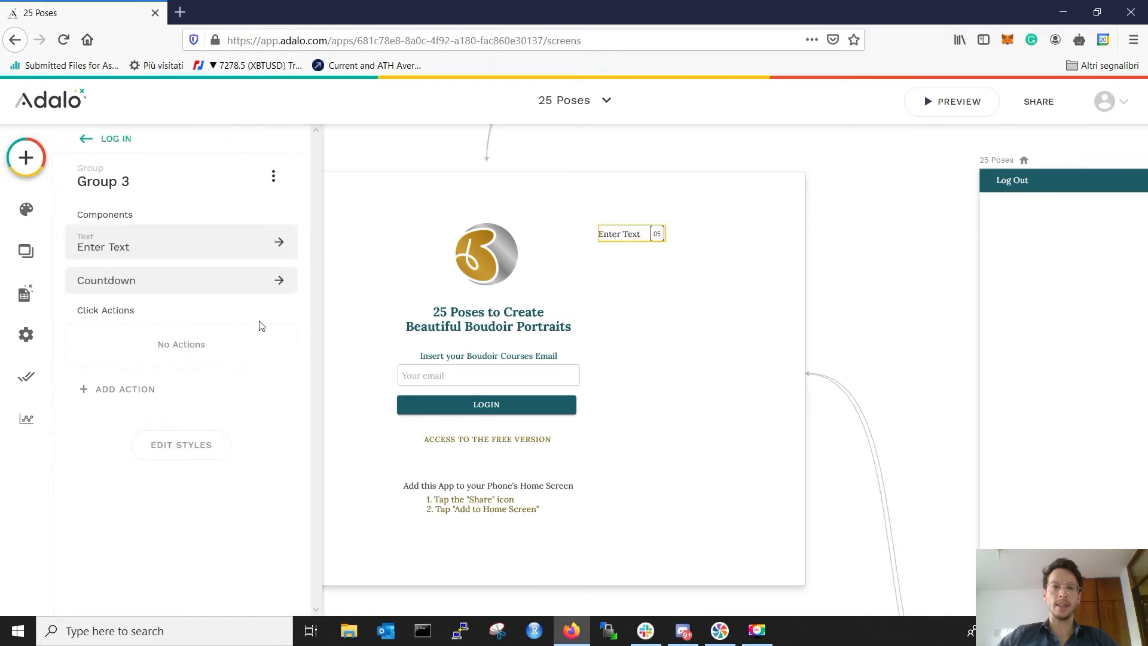
Convert the text and countdown group into a list with 4 columns.
click(273, 175)
click(257, 278)
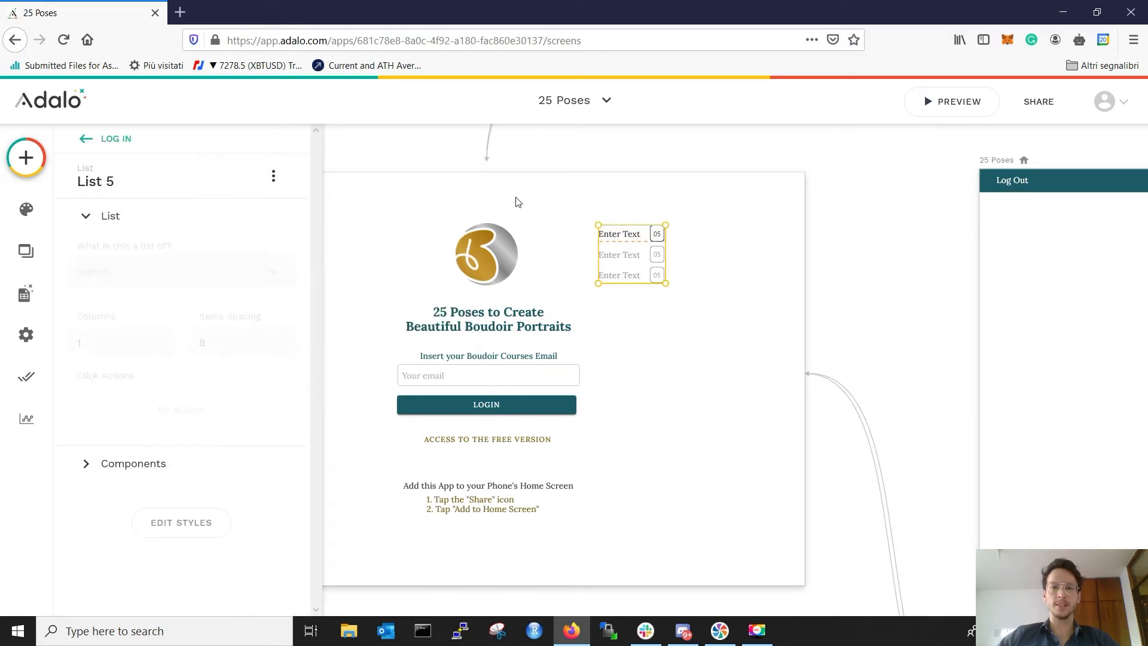
click(102, 353)
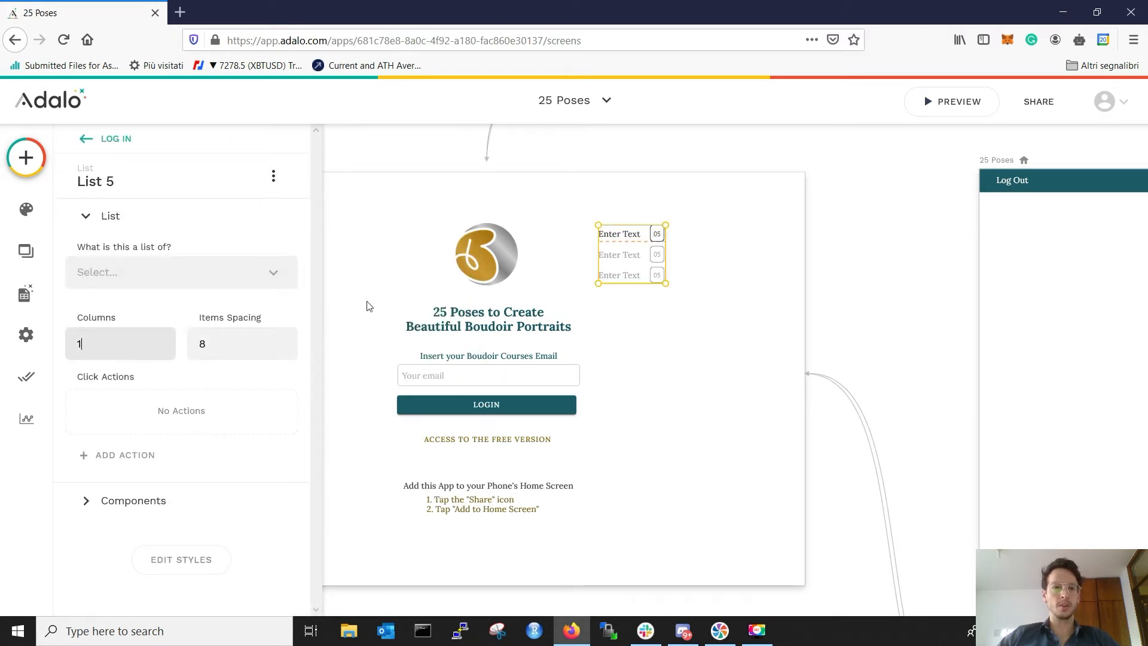
double_click(115, 344)
text(4)
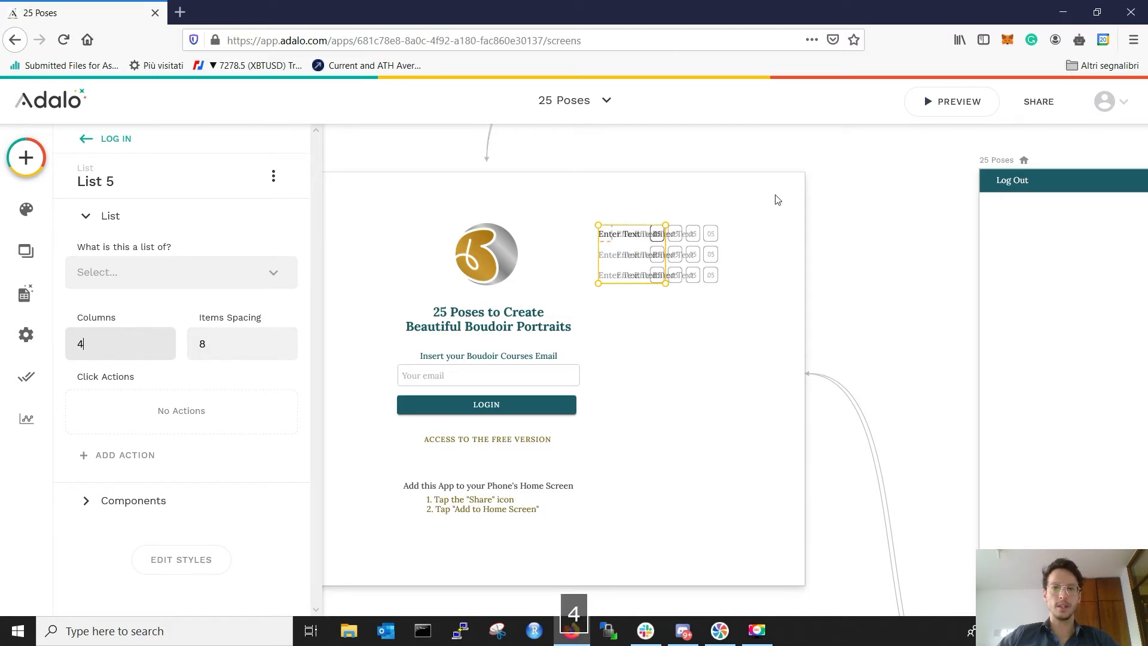
Set the list's items spacing to 0 and widen it from the logo to near the screen's edge.
drag(665, 254, 796, 253)
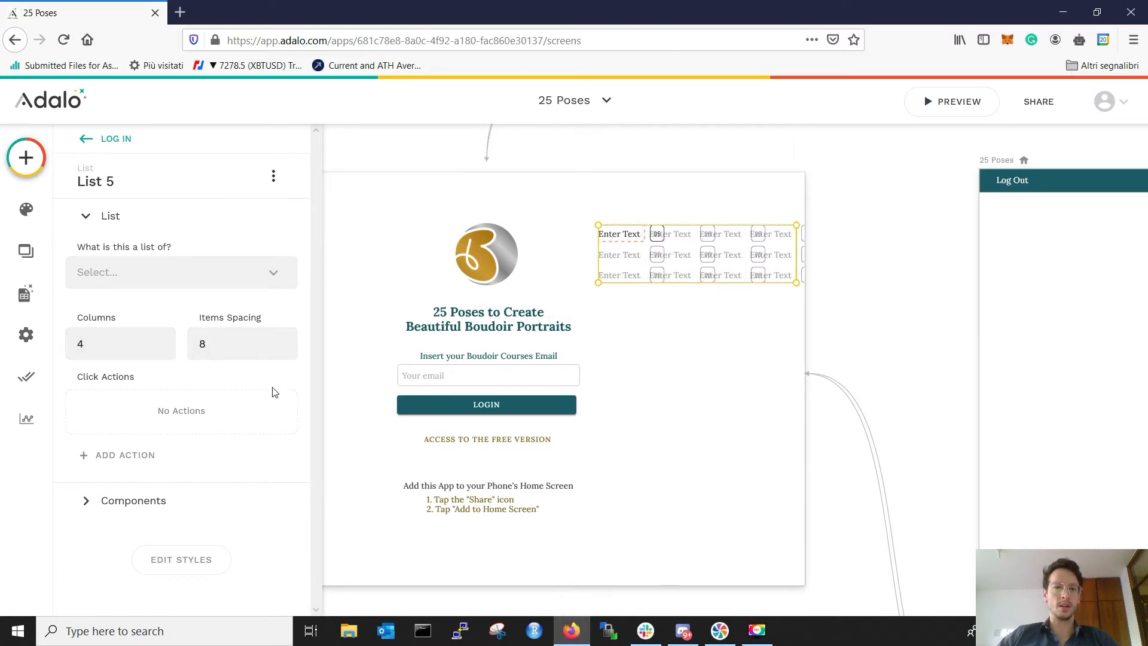
double_click(226, 339)
text(0)
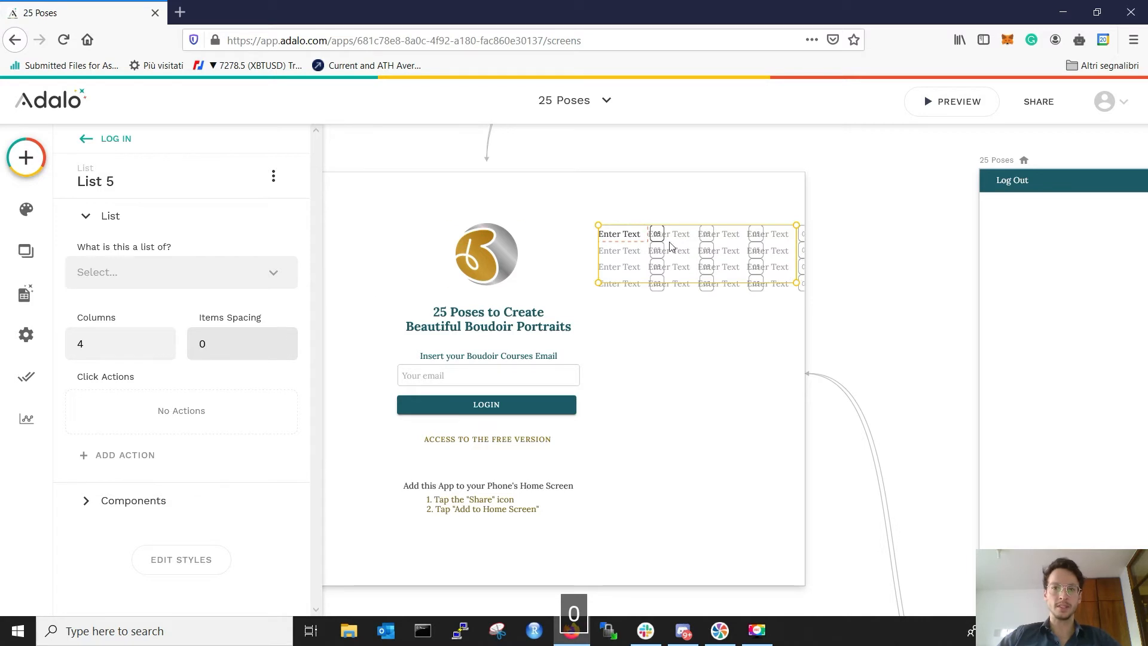
drag(599, 251, 559, 251)
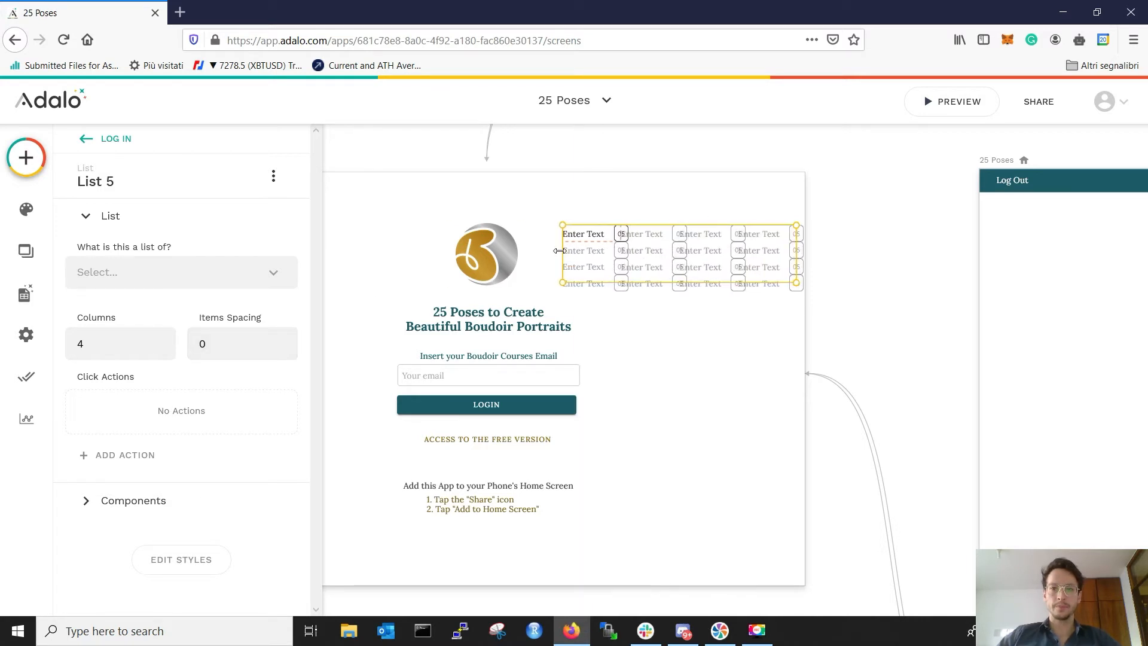
drag(562, 254, 546, 254)
click(582, 235)
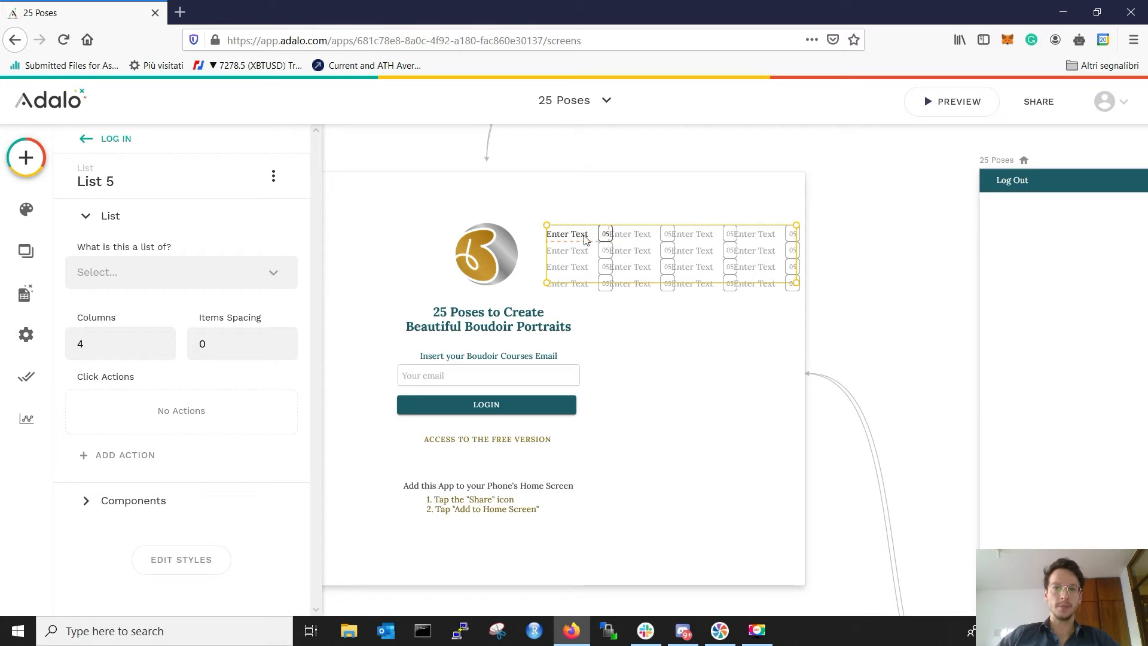
click(584, 235)
click(583, 235)
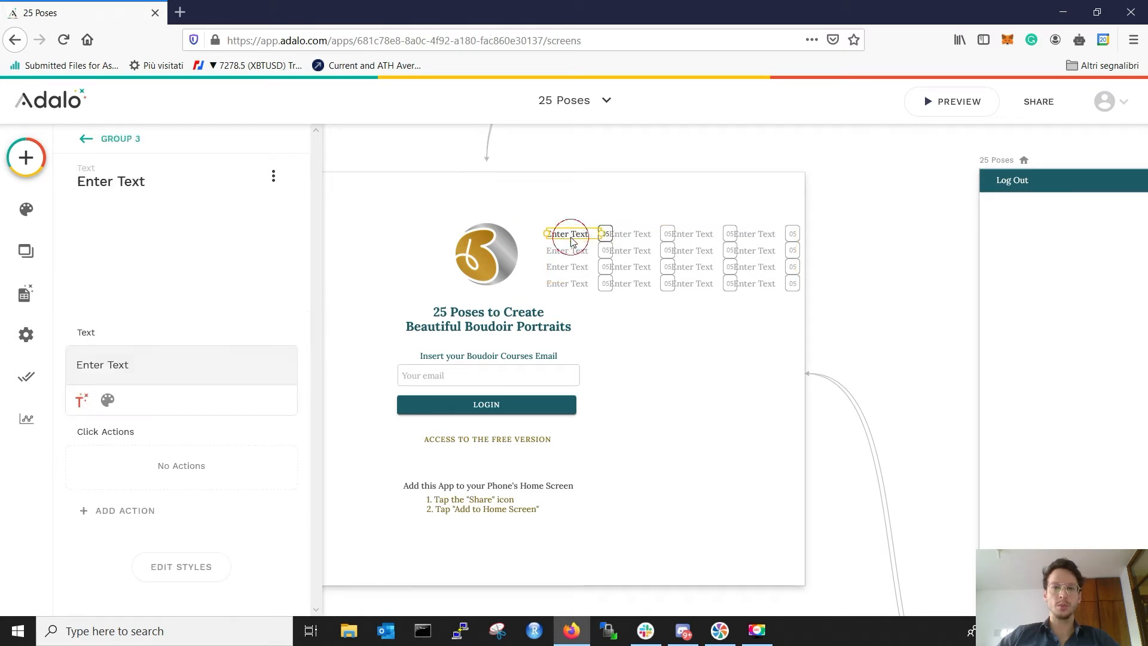
Make the list show Users, with a custom filter where Password is equal to Empty.
click(672, 267)
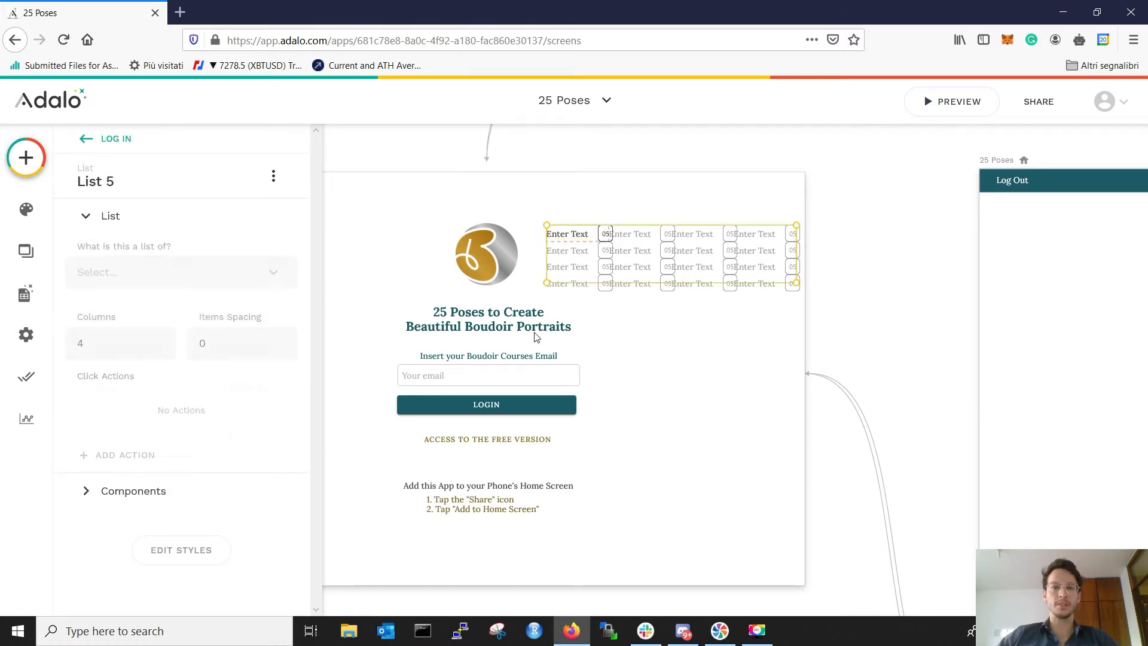
click(180, 277)
click(125, 417)
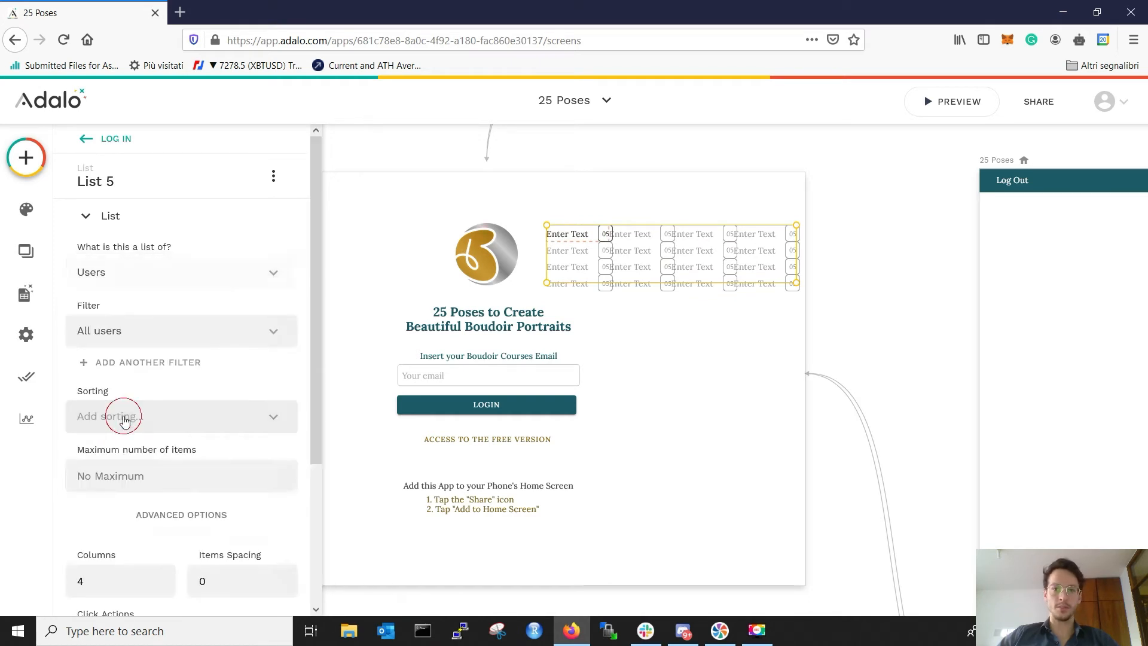
click(148, 363)
click(153, 396)
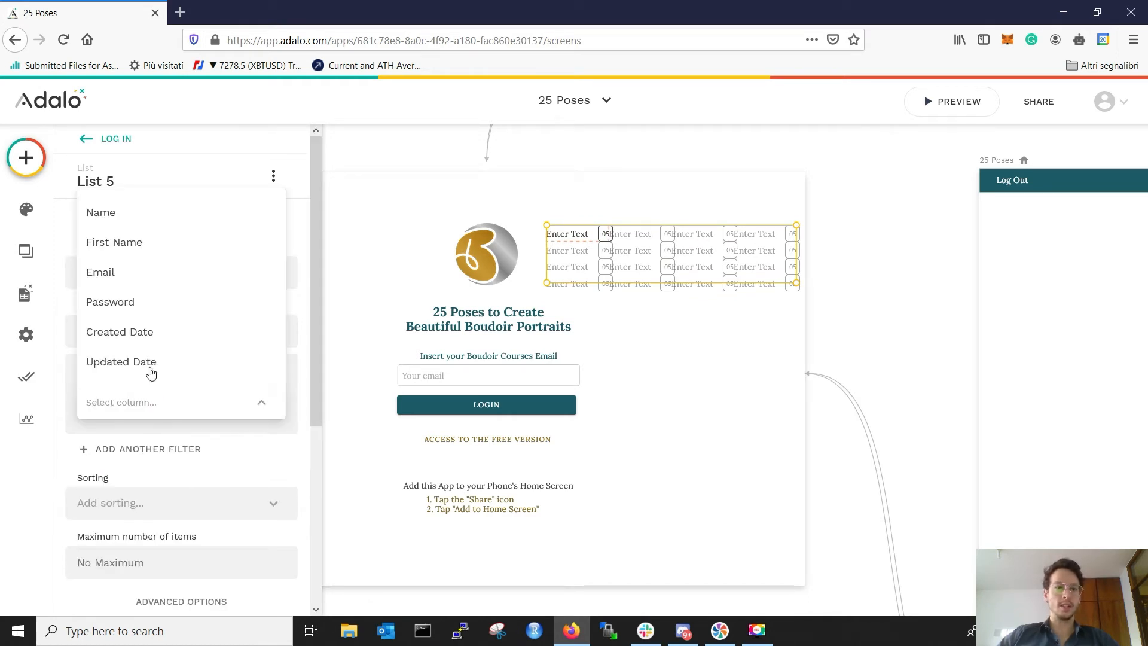
click(149, 302)
click(148, 442)
click(105, 467)
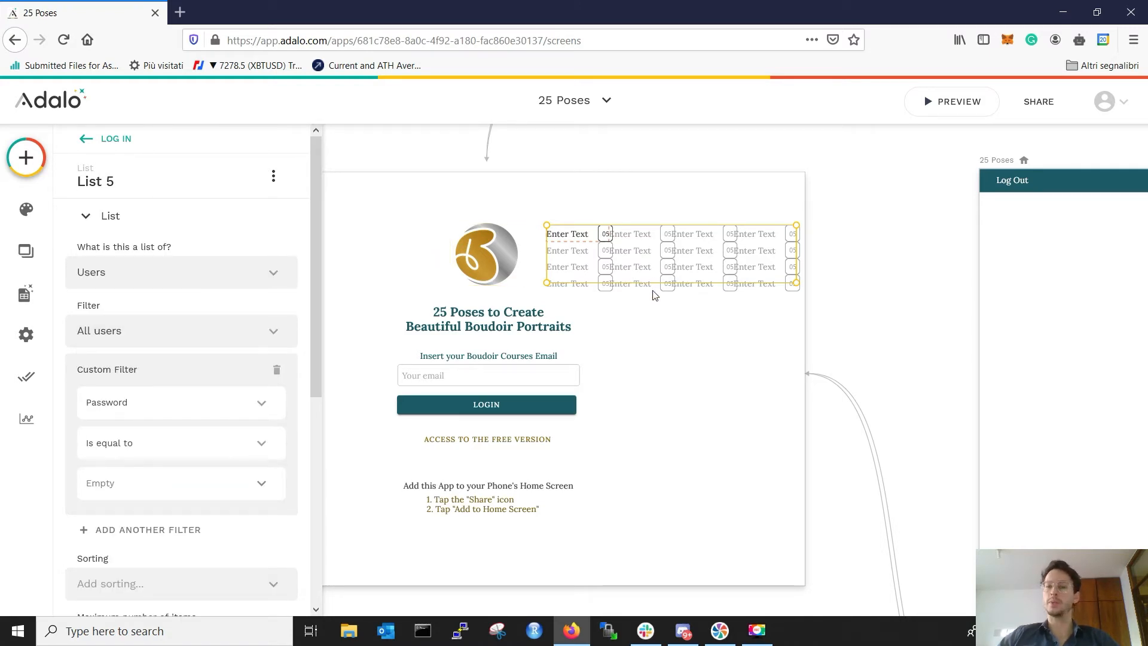
Extend the list down to near the bottom of the Log In screen and narrow its text, with the countdown close beside it.
drag(647, 282, 616, 554)
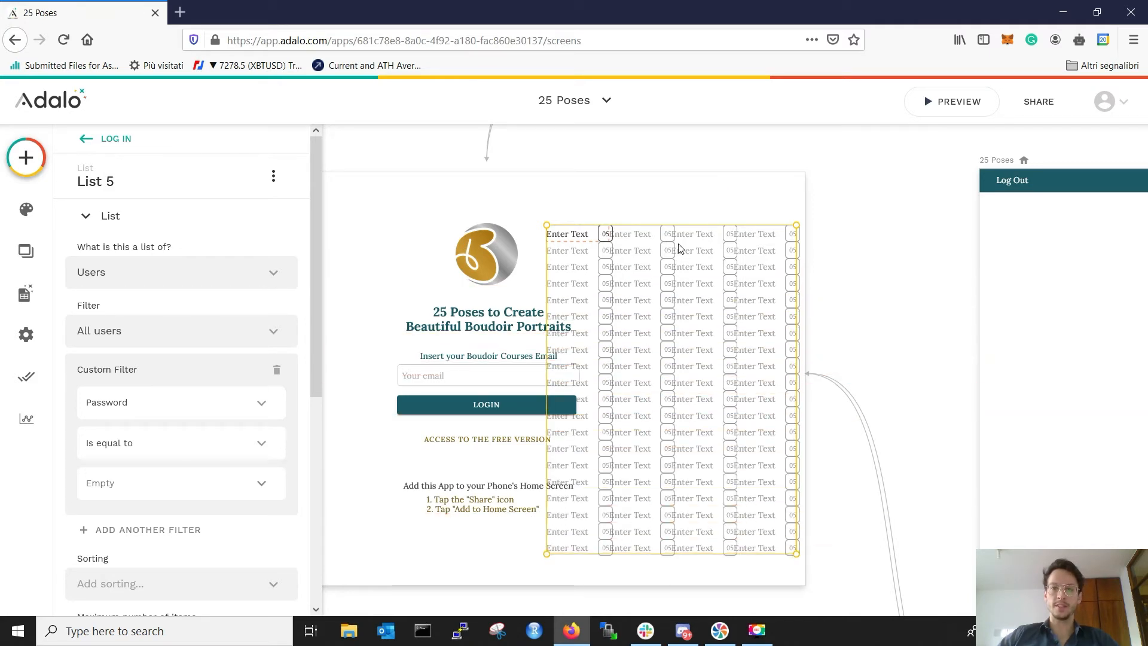
click(581, 237)
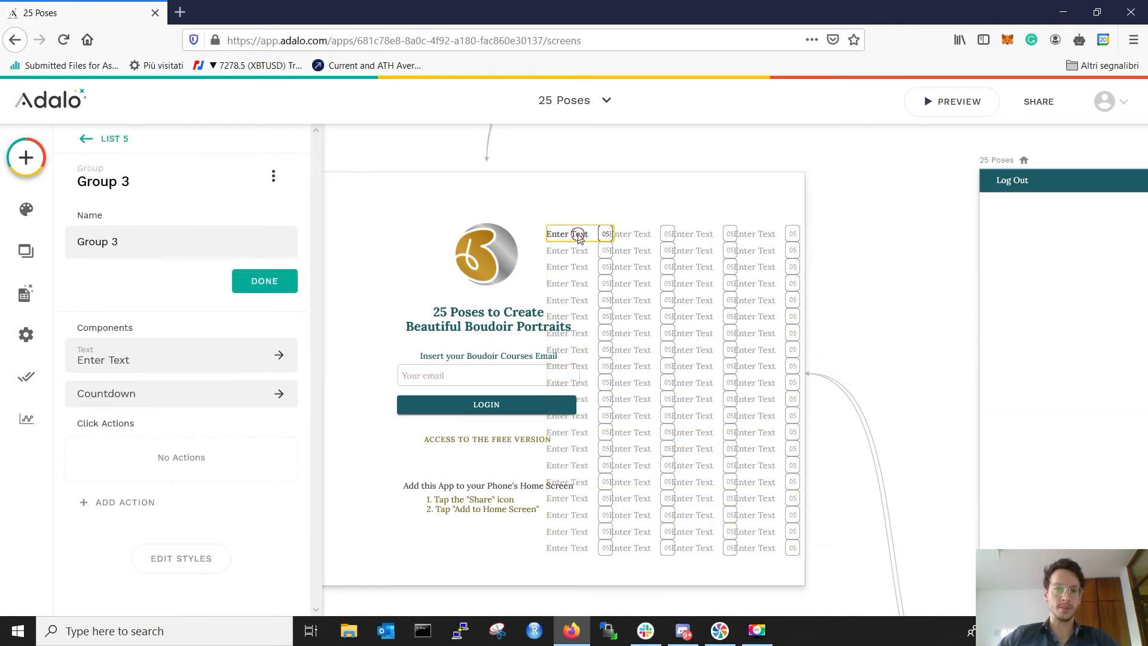
click(578, 234)
drag(602, 234, 587, 241)
click(560, 239)
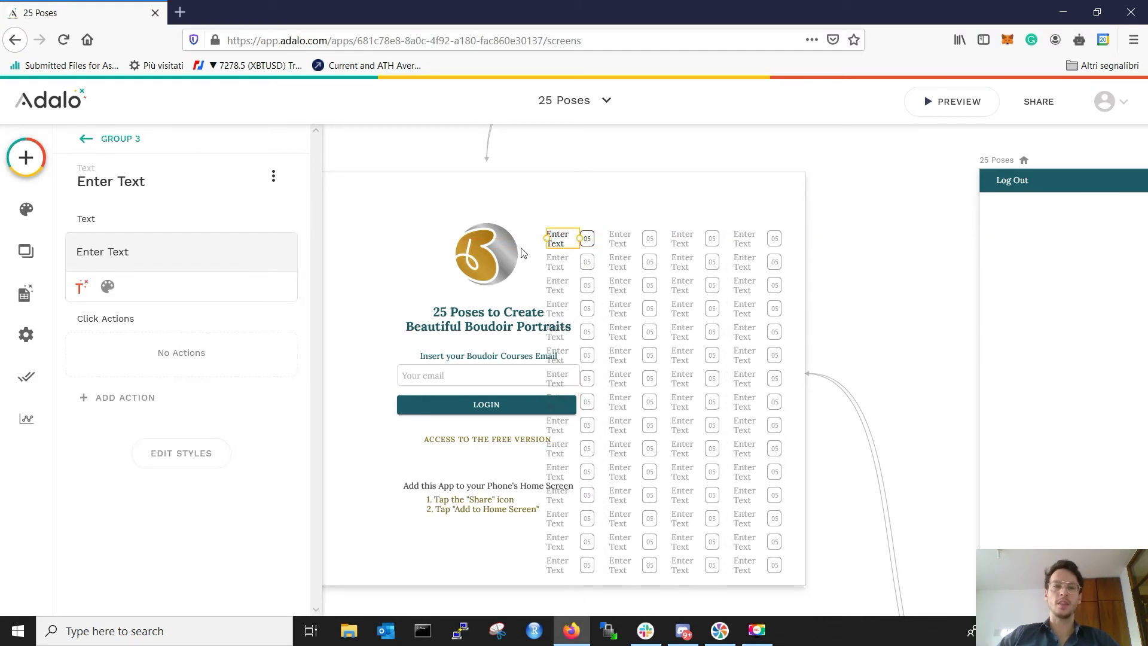
Replace the list item's text with the Current User's Name and lower it slightly to line up with the countdown.
triple_click(133, 256)
key(BackSpace)
click(81, 287)
mouse_move(115, 335)
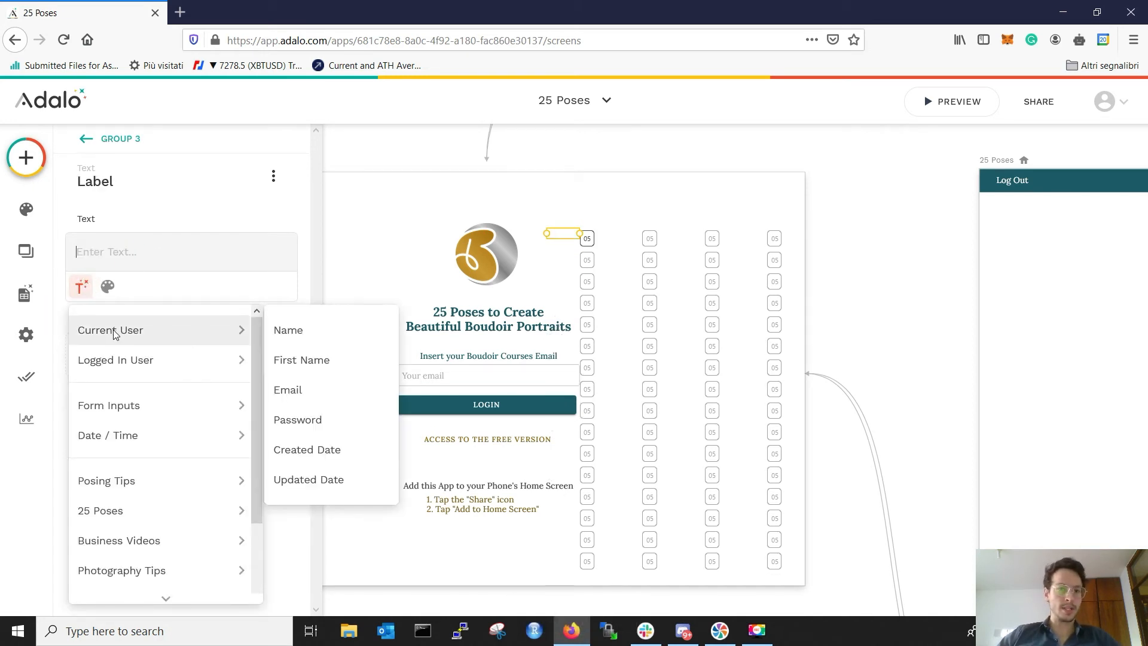
click(321, 330)
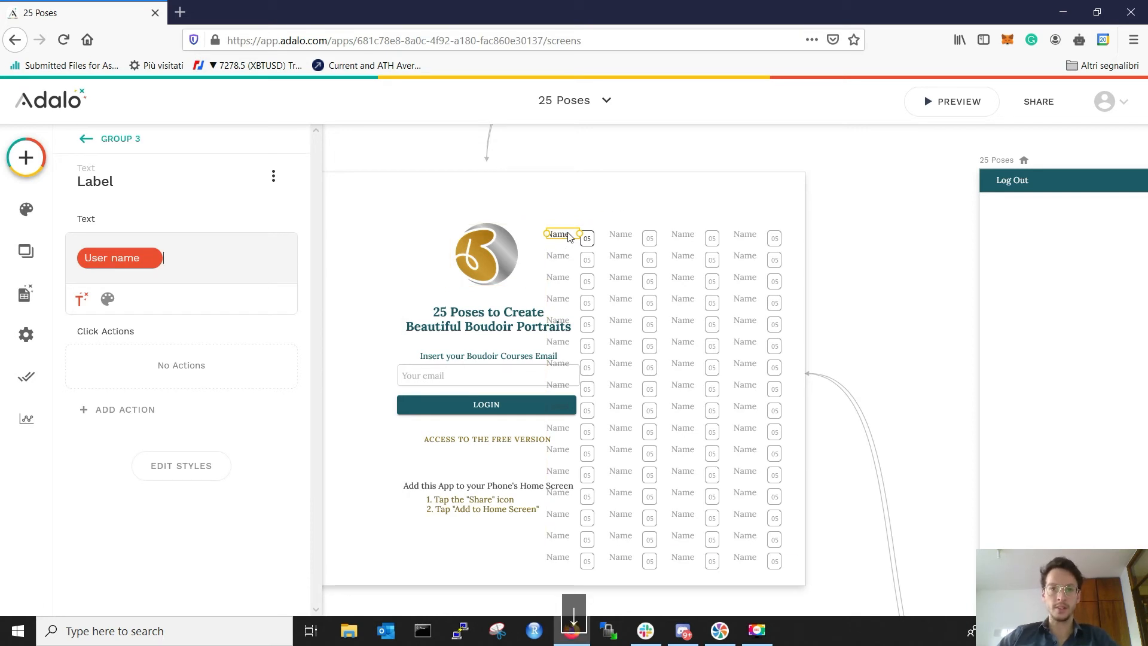
drag(563, 235, 563, 239)
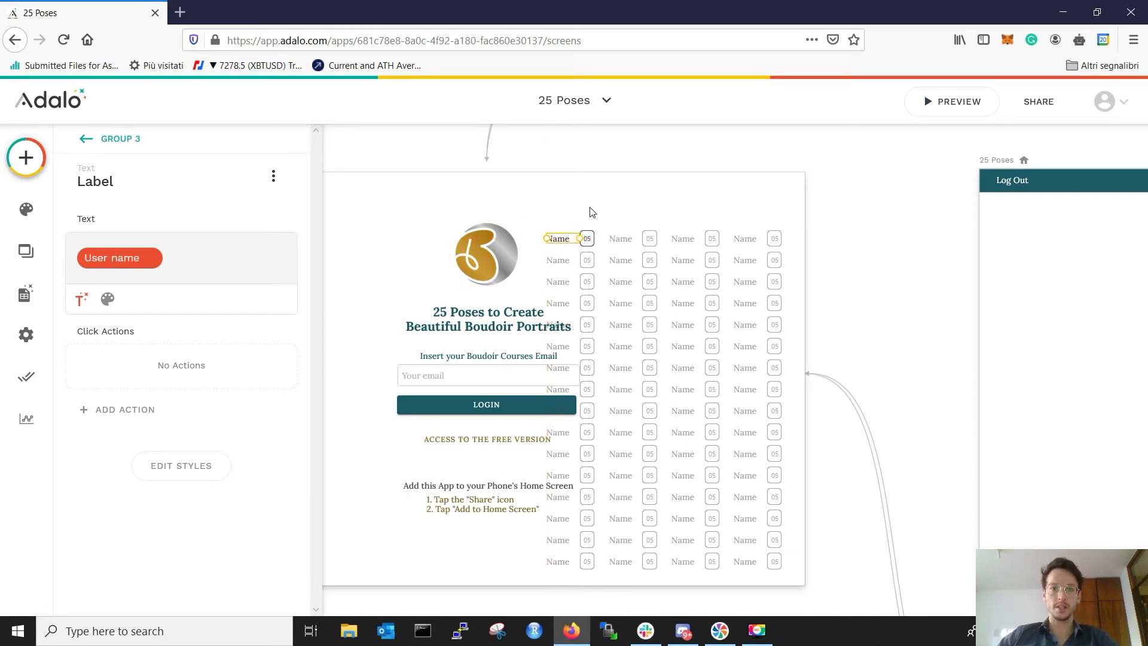
Move the user list up and to the right, starting slightly above the logo and extending just past the Log In screen's edge.
click(581, 204)
drag(647, 264, 660, 238)
click(938, 206)
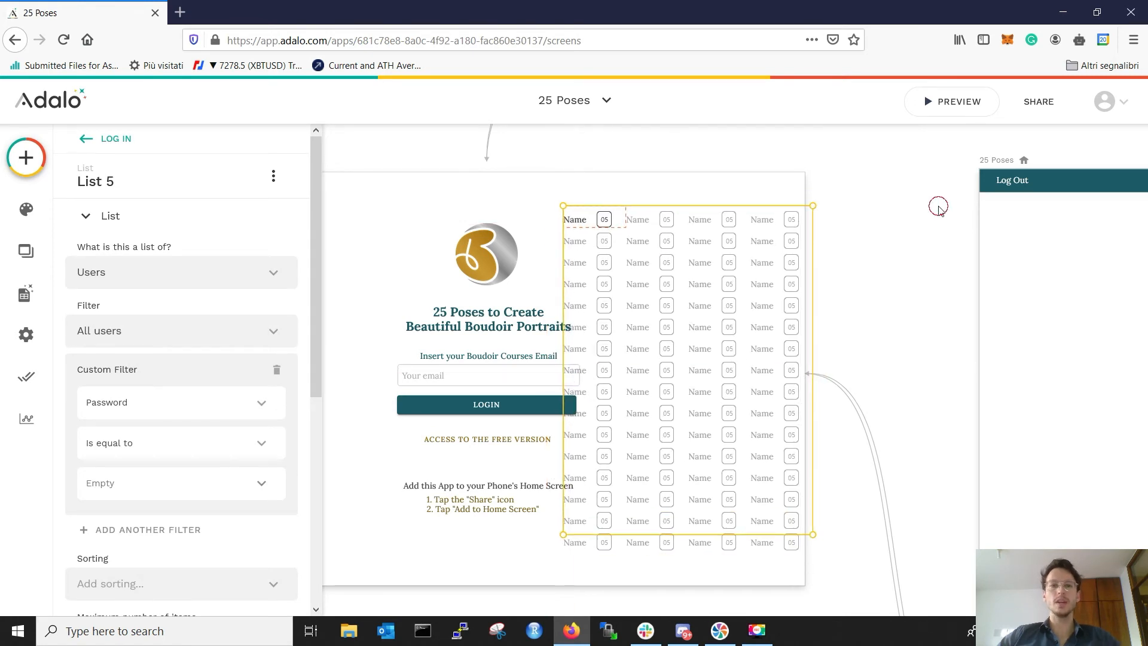
Add a Countdown Finished action to the list's countdown that updates the Current User.
click(602, 221)
click(604, 221)
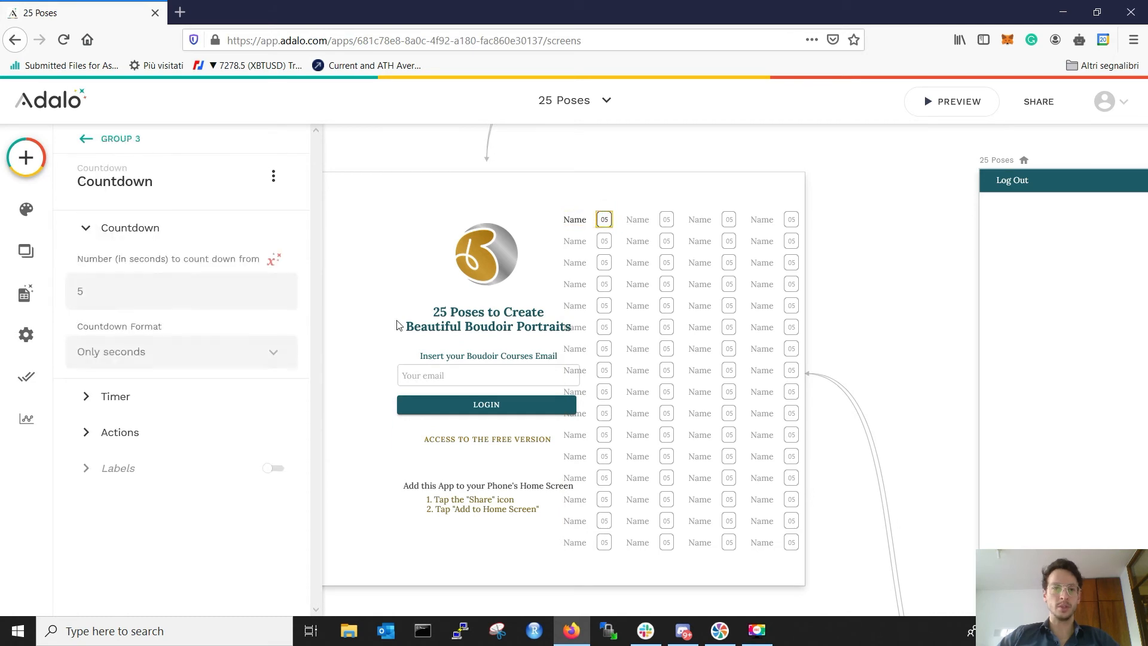
click(137, 437)
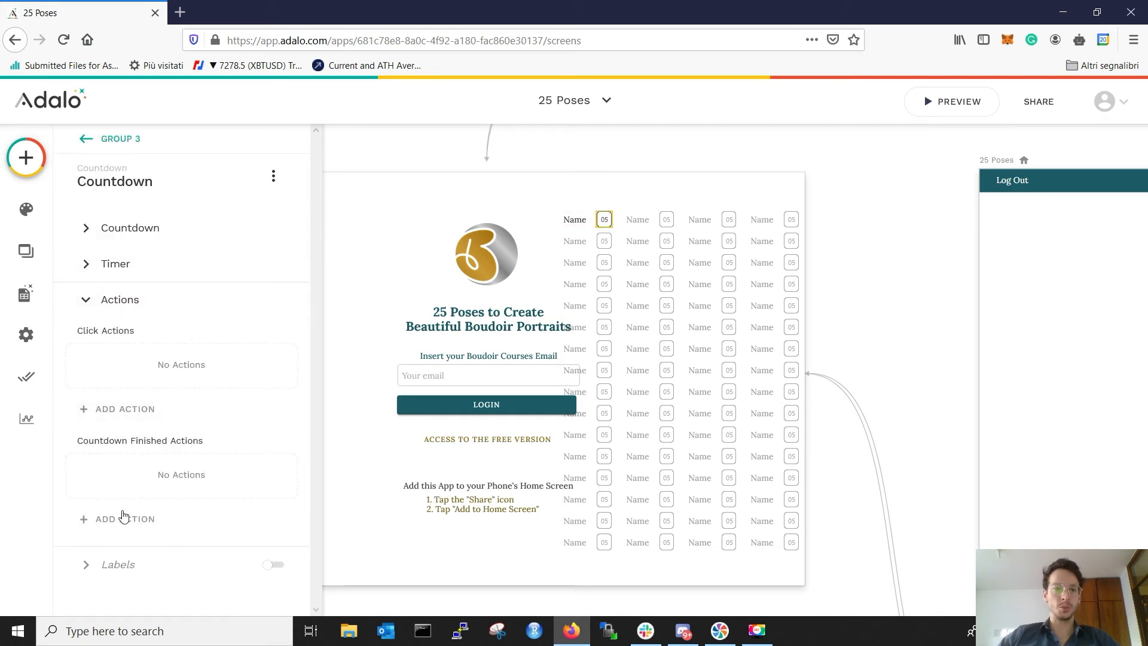
click(127, 519)
mouse_move(167, 326)
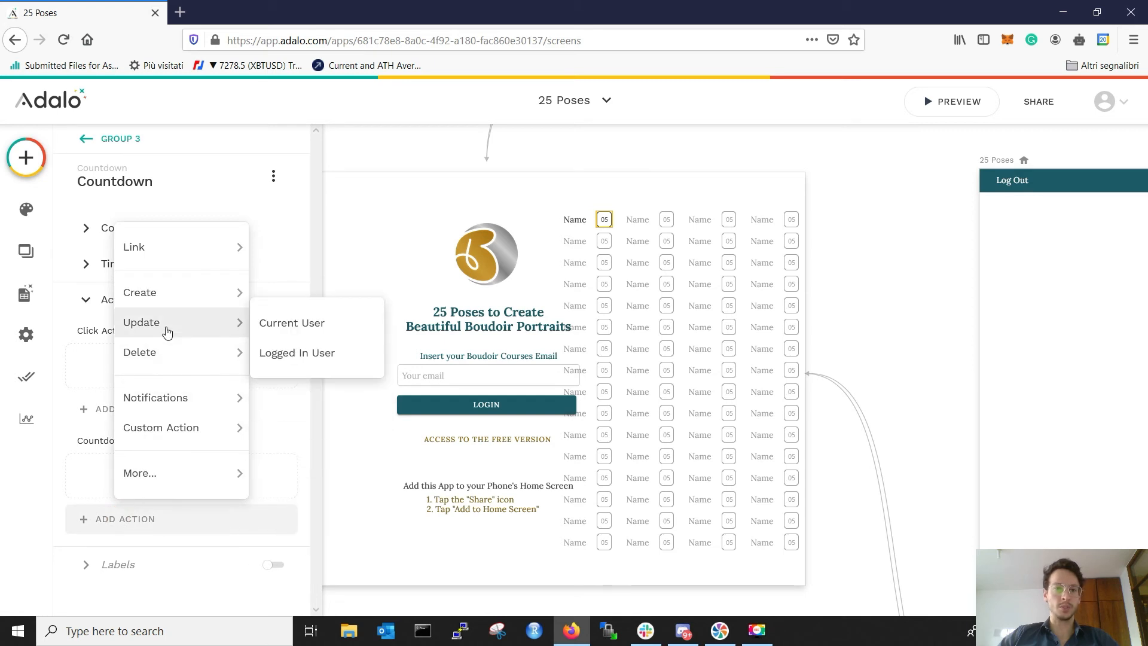
click(313, 328)
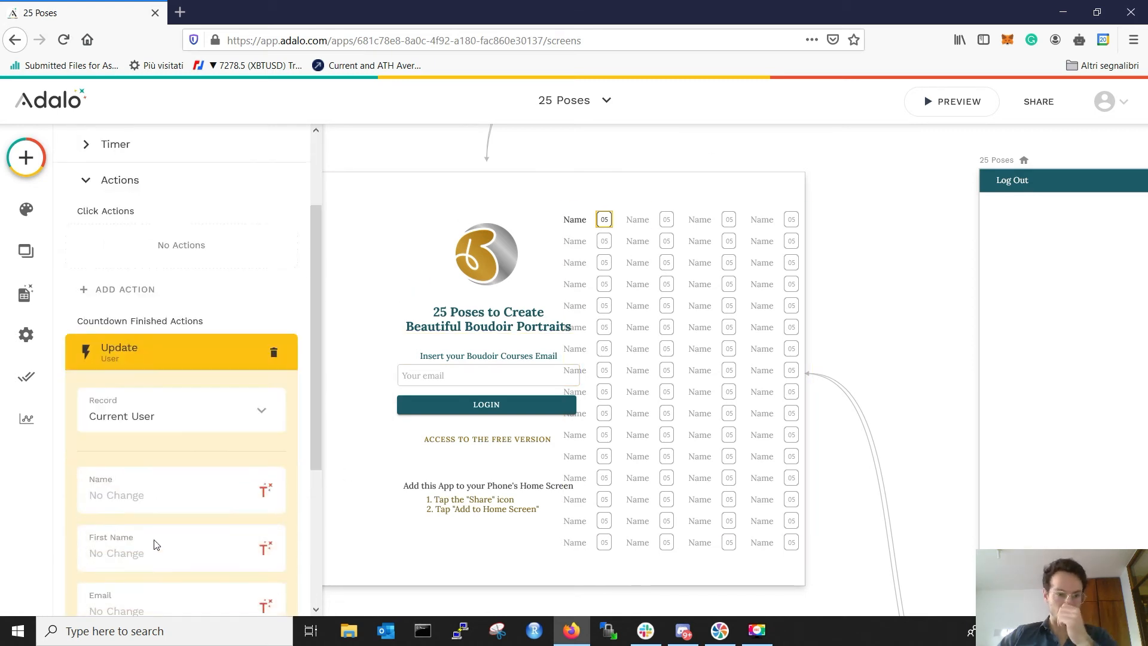
Fill in the Password field of the Current User update with the default account password and finish the action.
scroll(161, 538, down, 5)
click(169, 508)
text(passwrod)
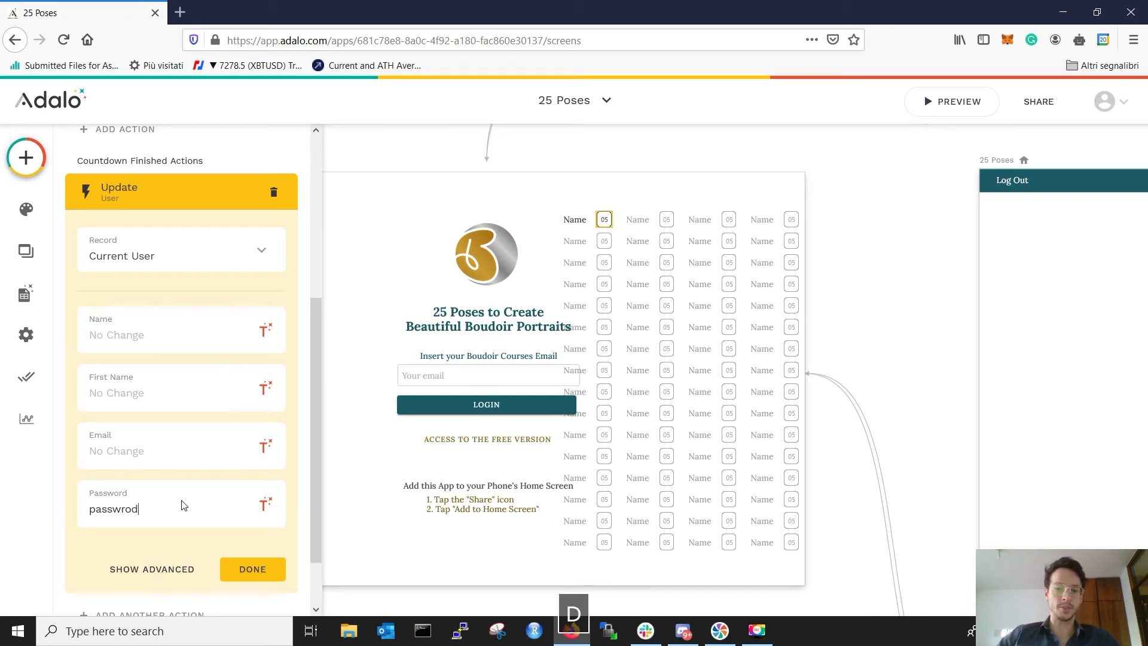
key(BackSpace)
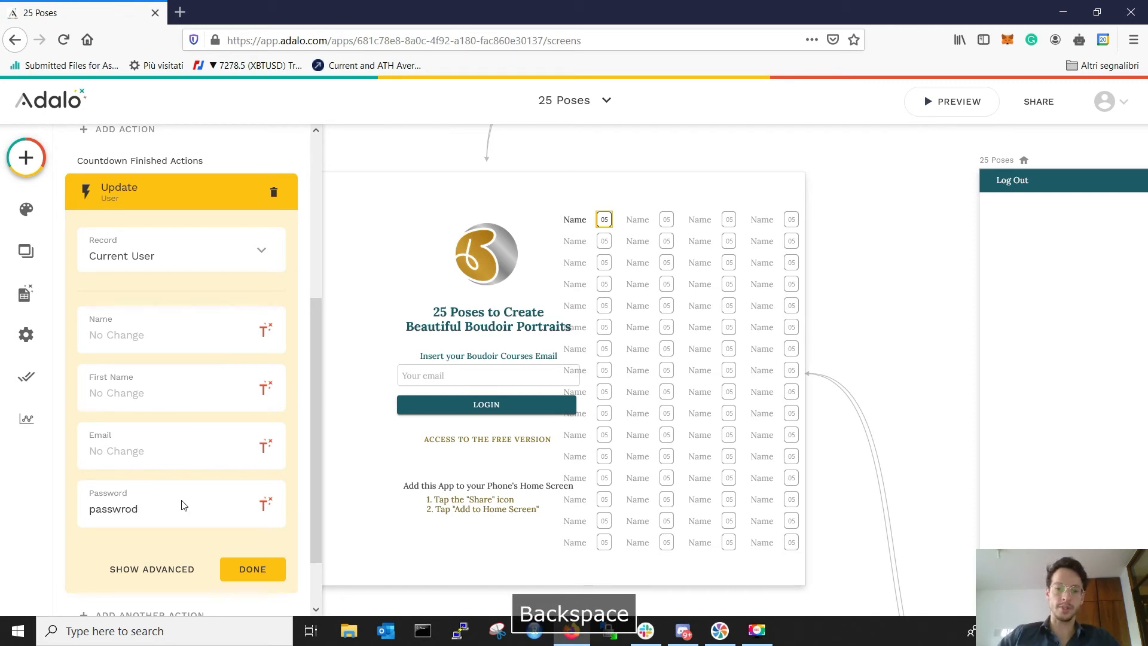
text(o)
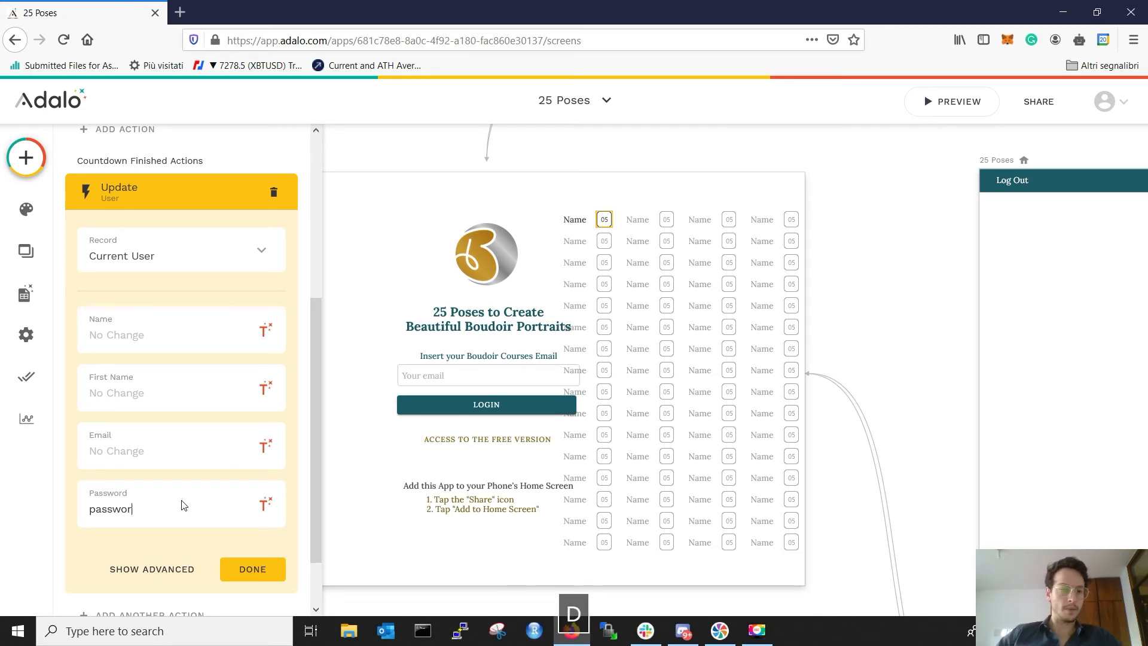
click(254, 571)
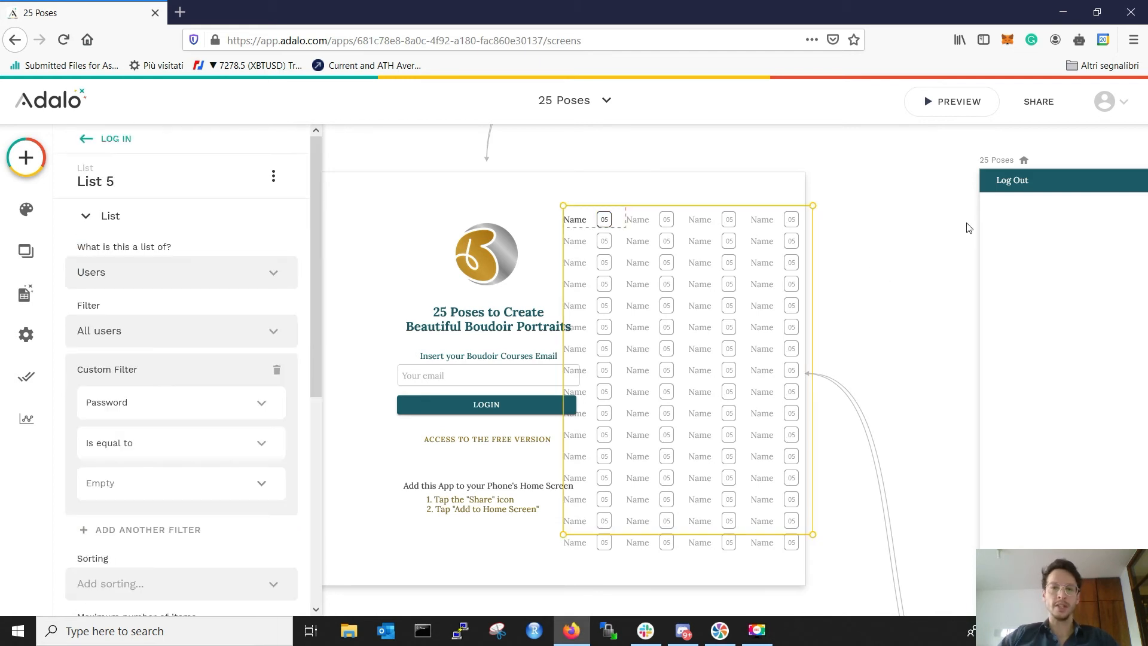
Limit the user list to a maximum of 150 items.
scroll(175, 389, down, 5)
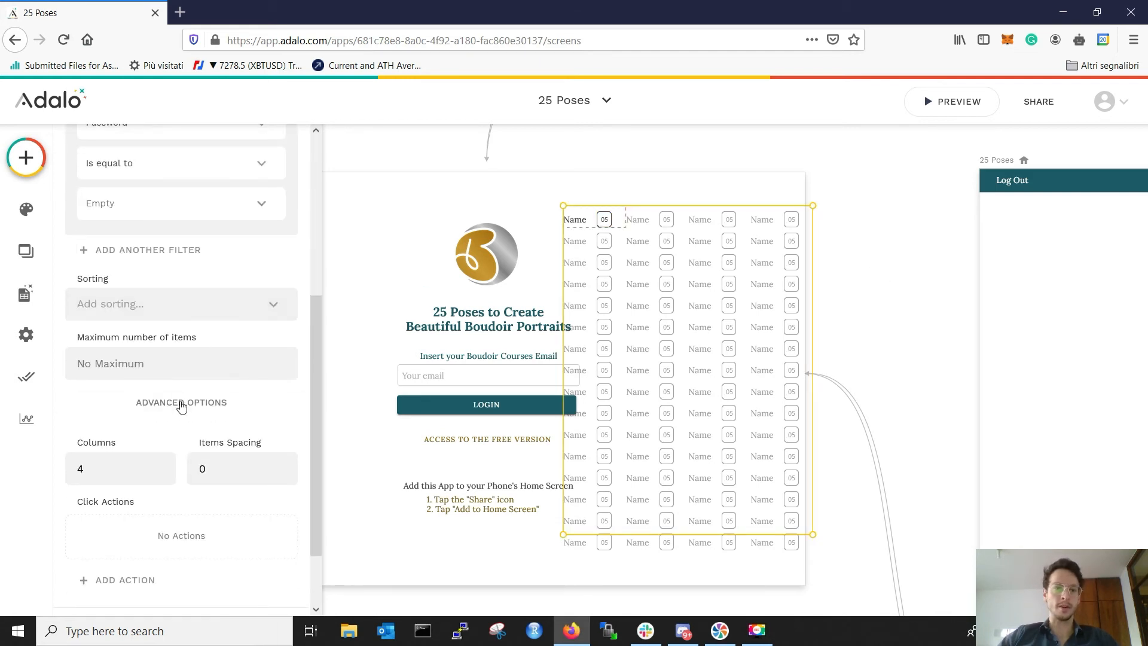
click(175, 359)
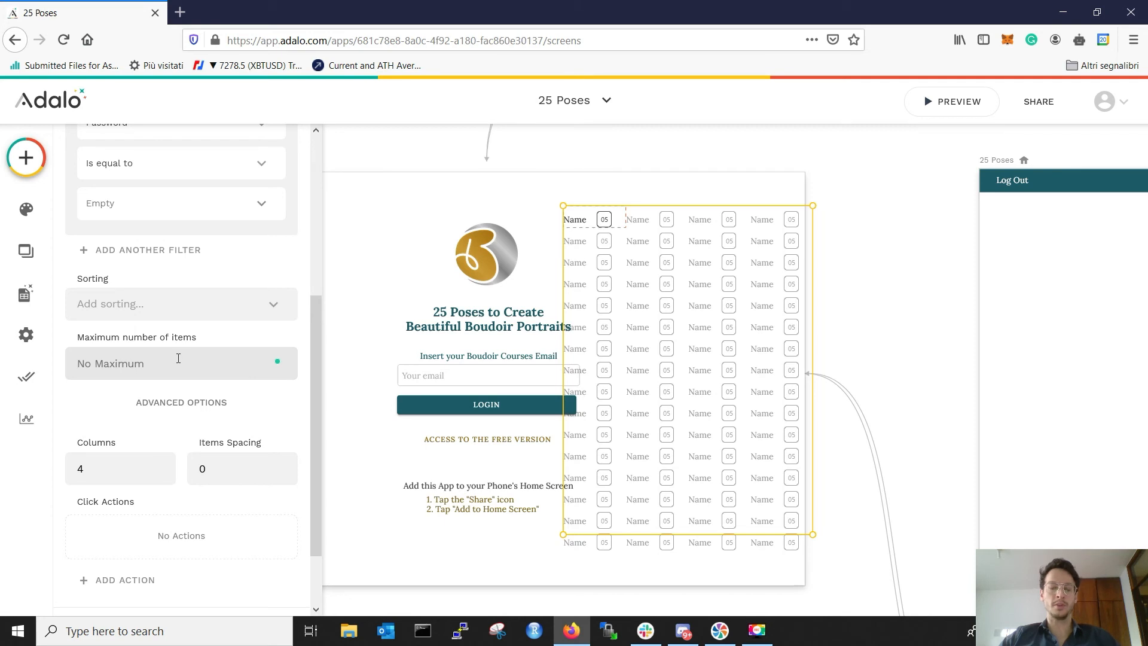
text(150)
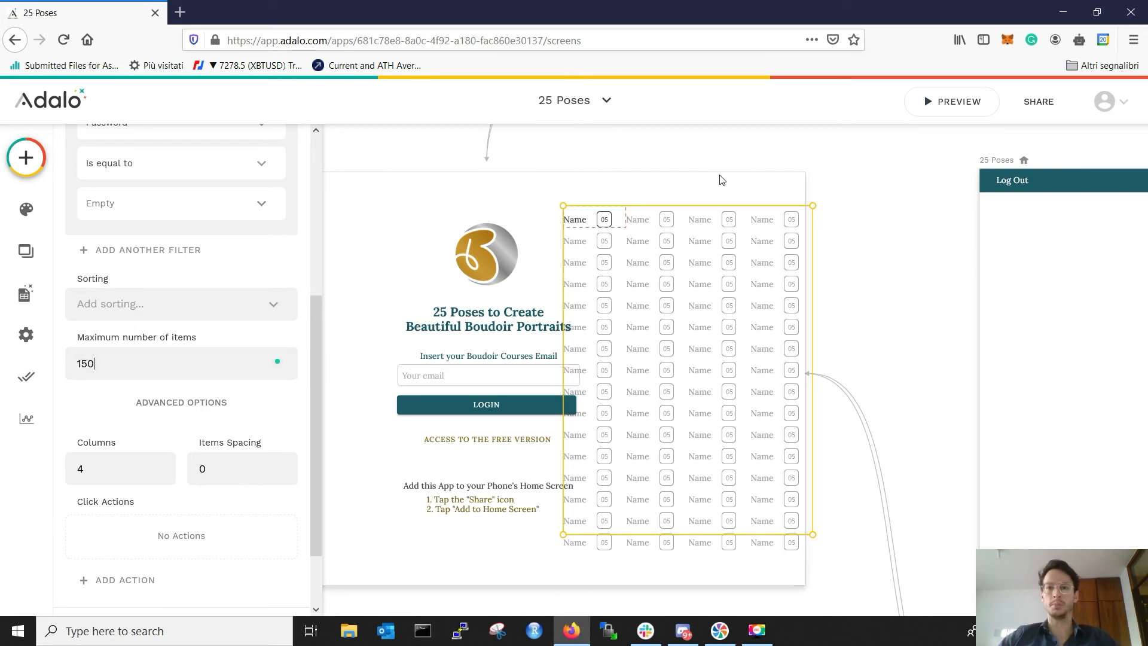
Preview the app's login screen, close that preview and launch it again.
click(941, 100)
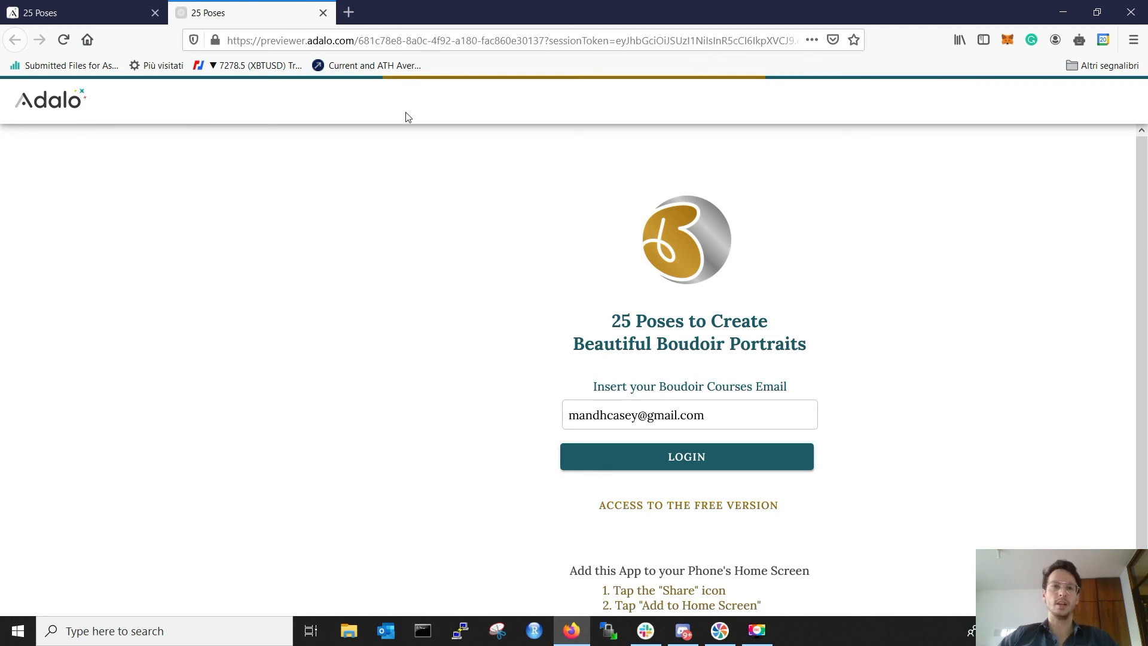
click(323, 12)
click(960, 103)
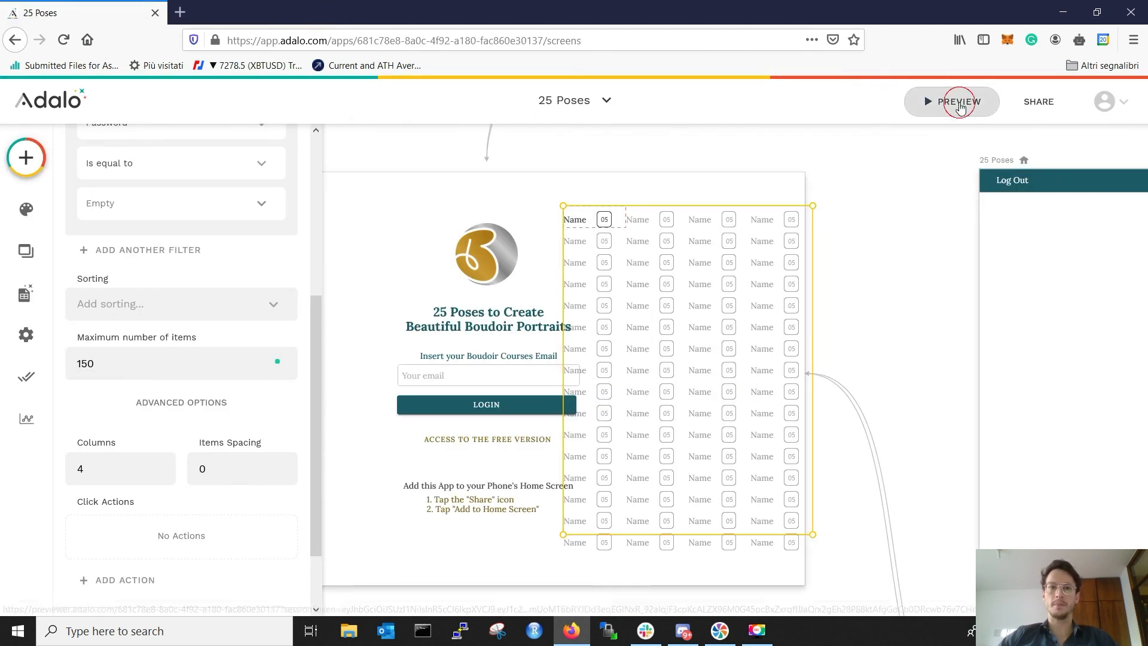